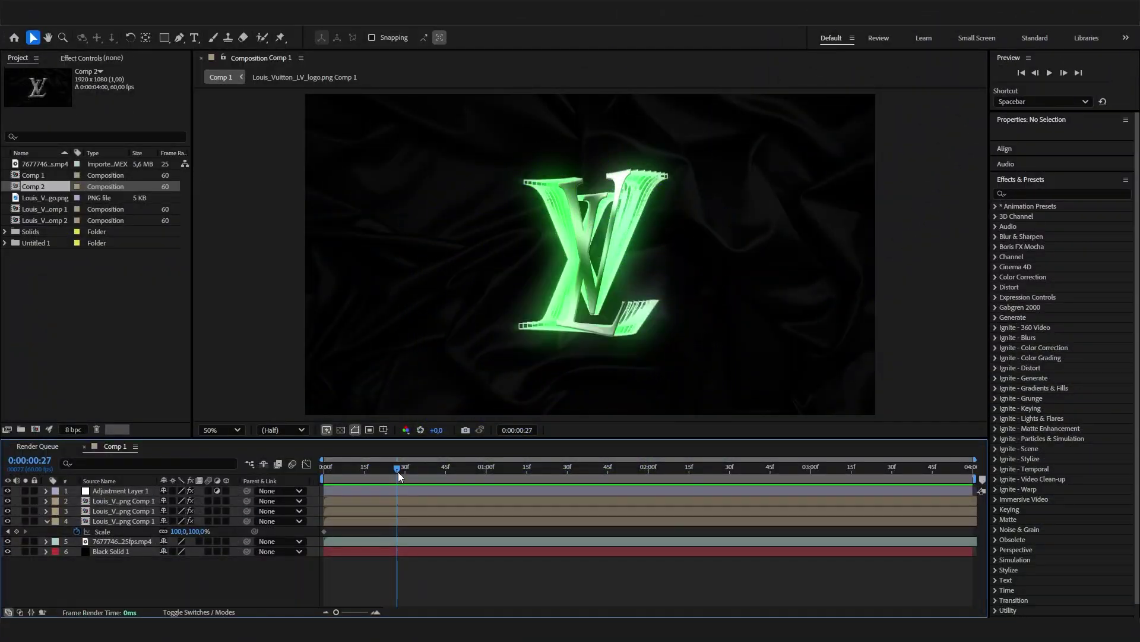
# - Scrub through Comp 1 to review the finished glowing LV logo
pyautogui.moveTo(398, 472); pyautogui.dragTo(548, 508)
# - Create the new composition Comp 3 and add a black solid layer to it
pyautogui.rightClick(97, 343)
pyautogui.click(178, 347)
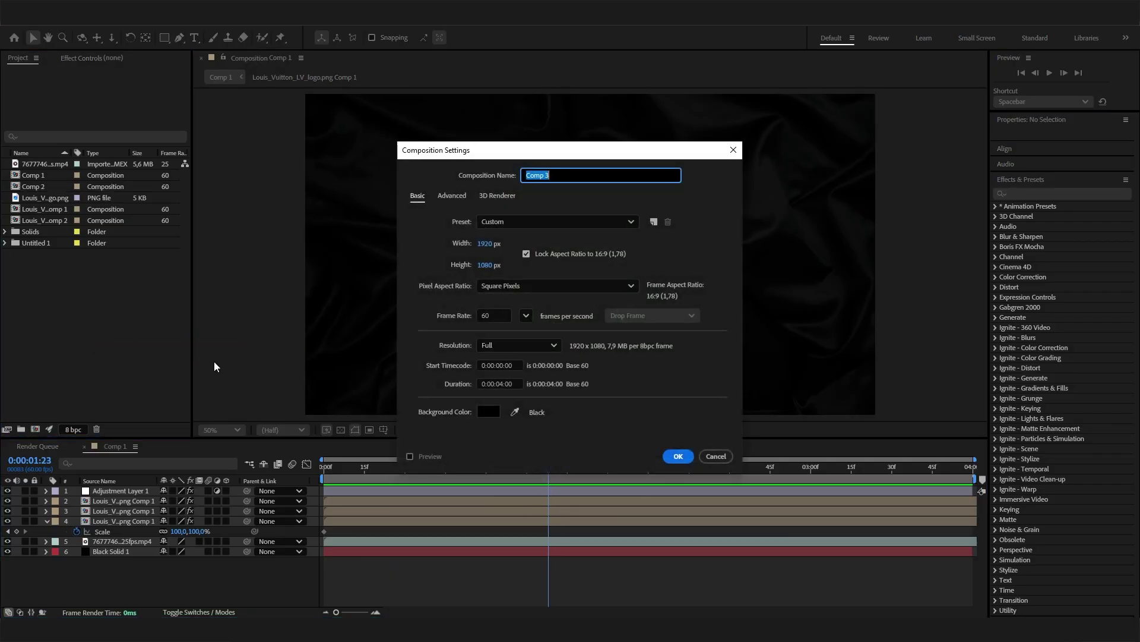
pyautogui.click(678, 456)
pyautogui.rightClick(201, 537)
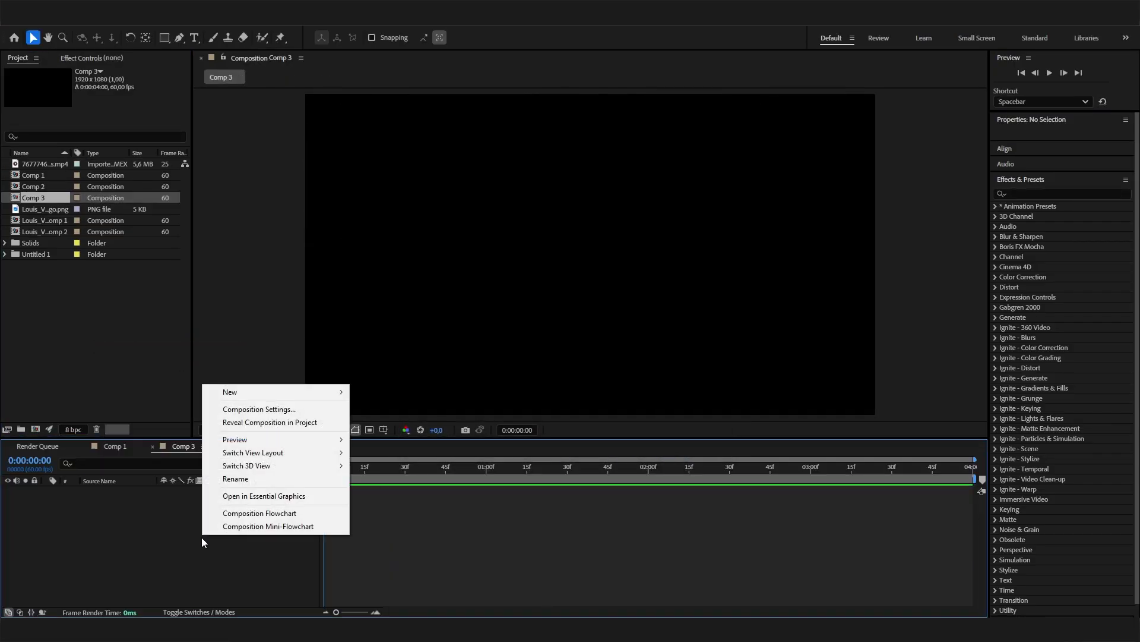
pyautogui.moveTo(267, 391)
pyautogui.click(411, 419)
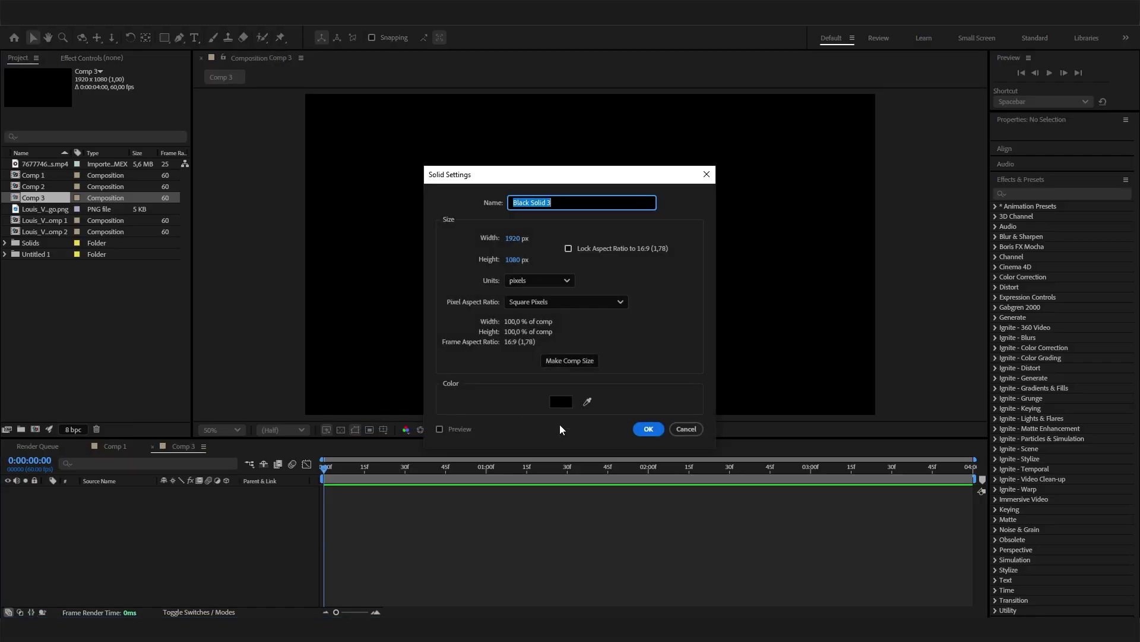
pyautogui.click(649, 429)
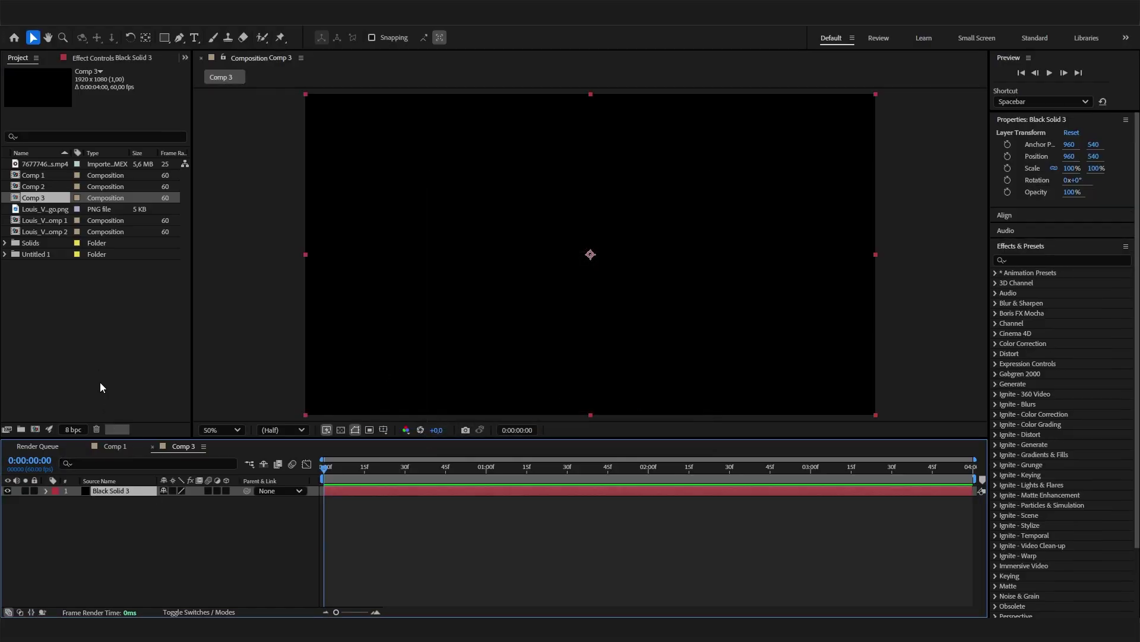
# - Place the LV logo PNG into Comp 3 as a layer and preview it
pyautogui.moveTo(49, 209); pyautogui.dragTo(135, 489)
pyautogui.moveTo(344, 468); pyautogui.dragTo(434, 473)
pyautogui.press('Home')
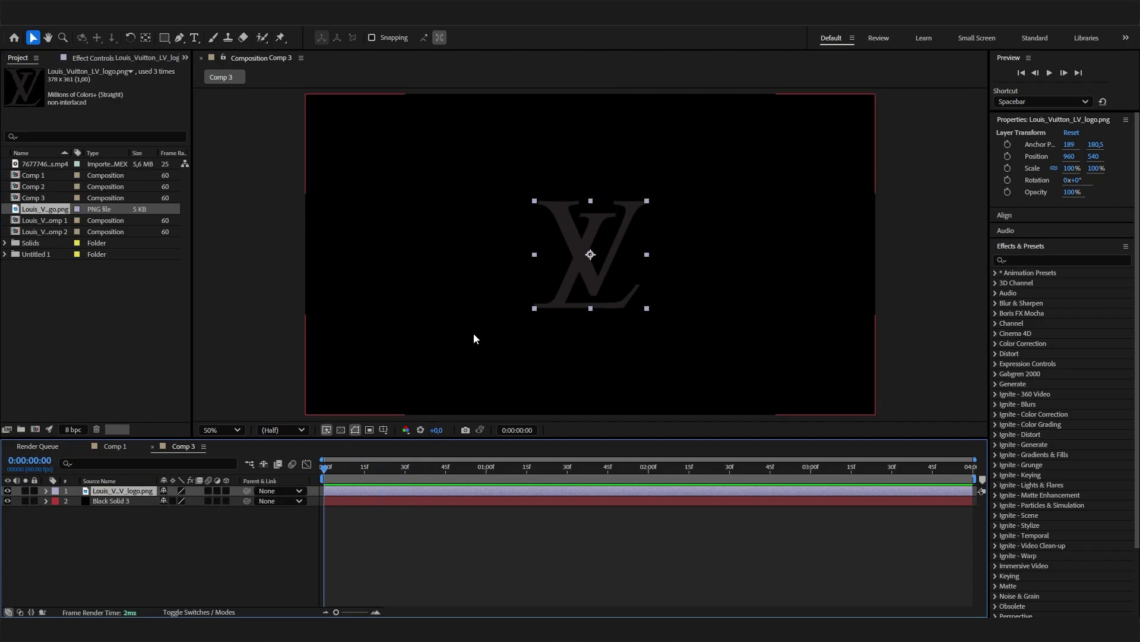
pyautogui.press('/')
pyautogui.press(',')
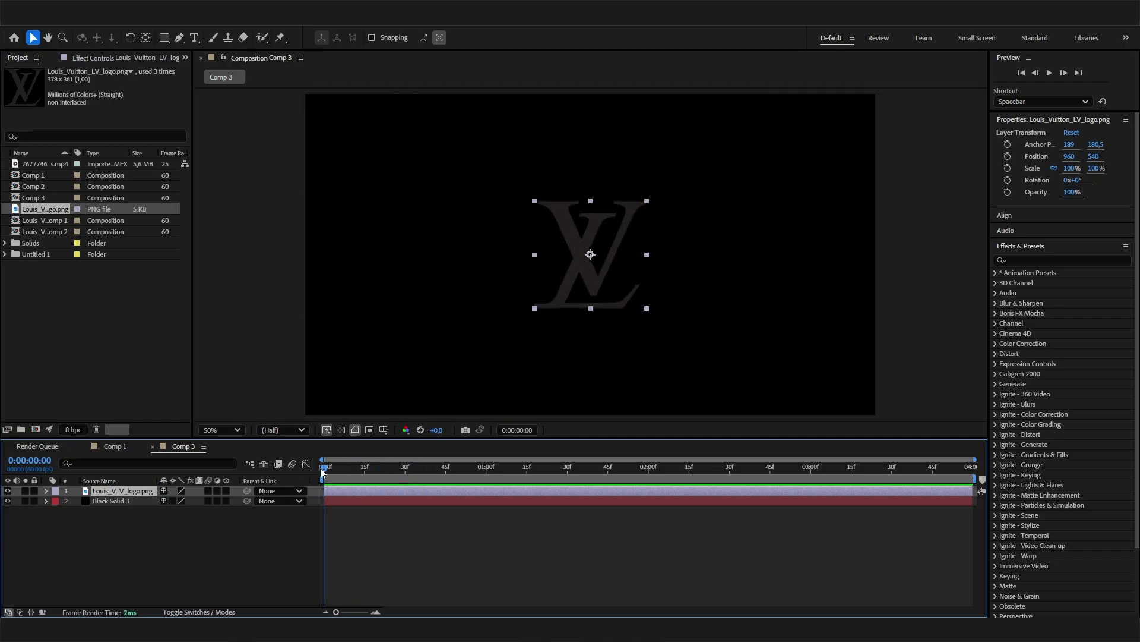
pyautogui.press('space')
pyautogui.press('space')
# - Scale the LV logo layer to 159%
pyautogui.press('s')
pyautogui.moveTo(202, 501); pyautogui.dragTo(237, 501)
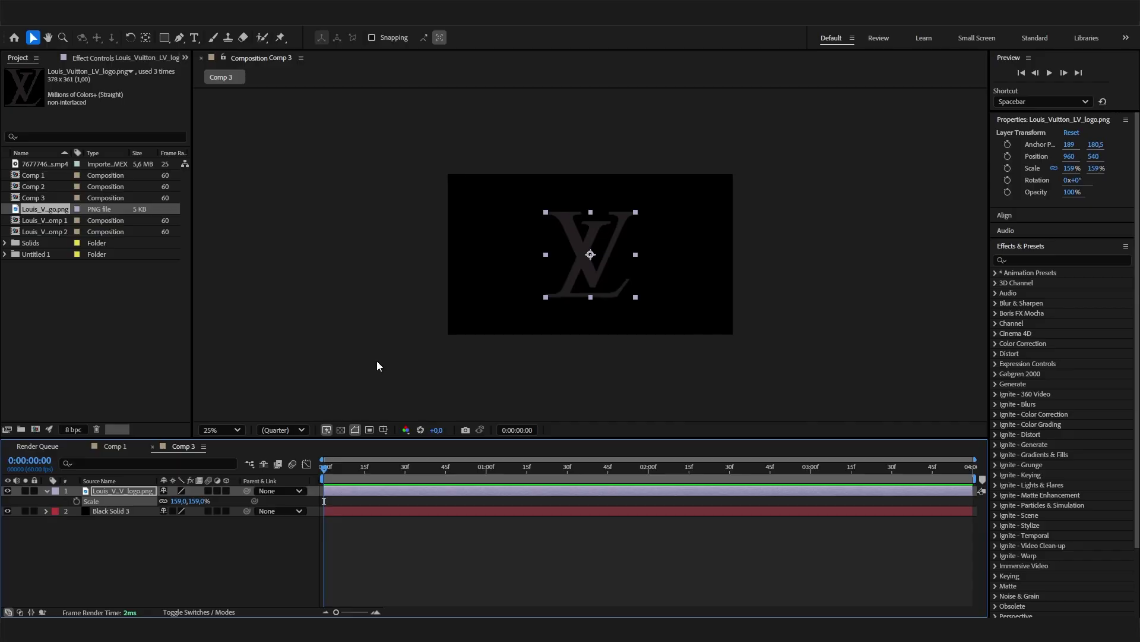
pyautogui.click(233, 555)
pyautogui.click(130, 491)
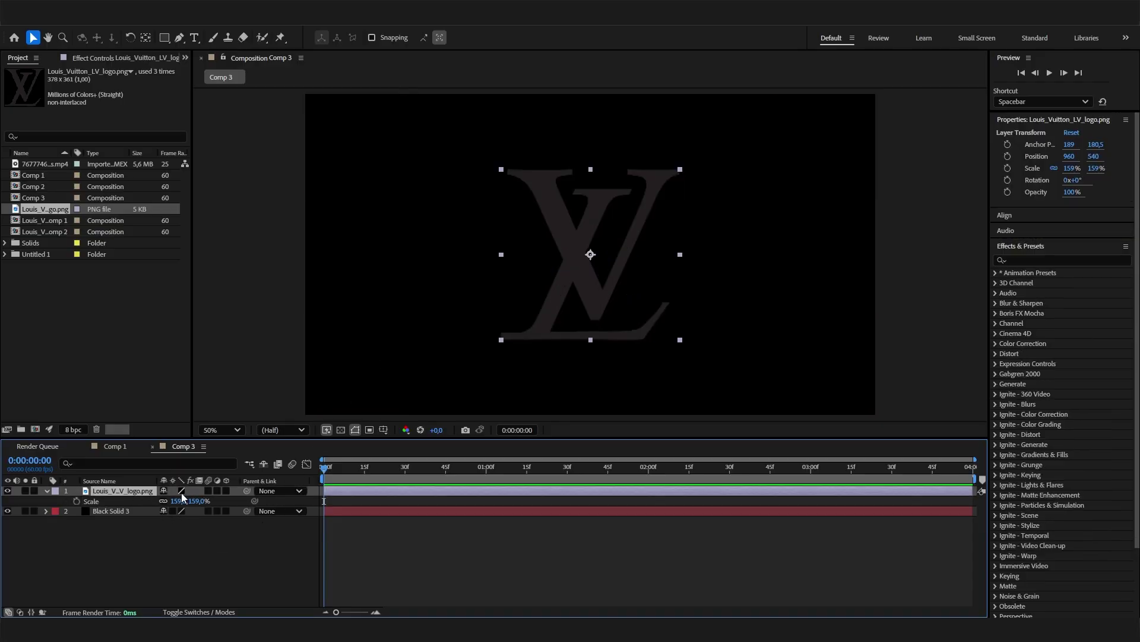
# - Make the logo layer 3D and set a Y Rotation keyframe at 0f
pyautogui.click(226, 490)
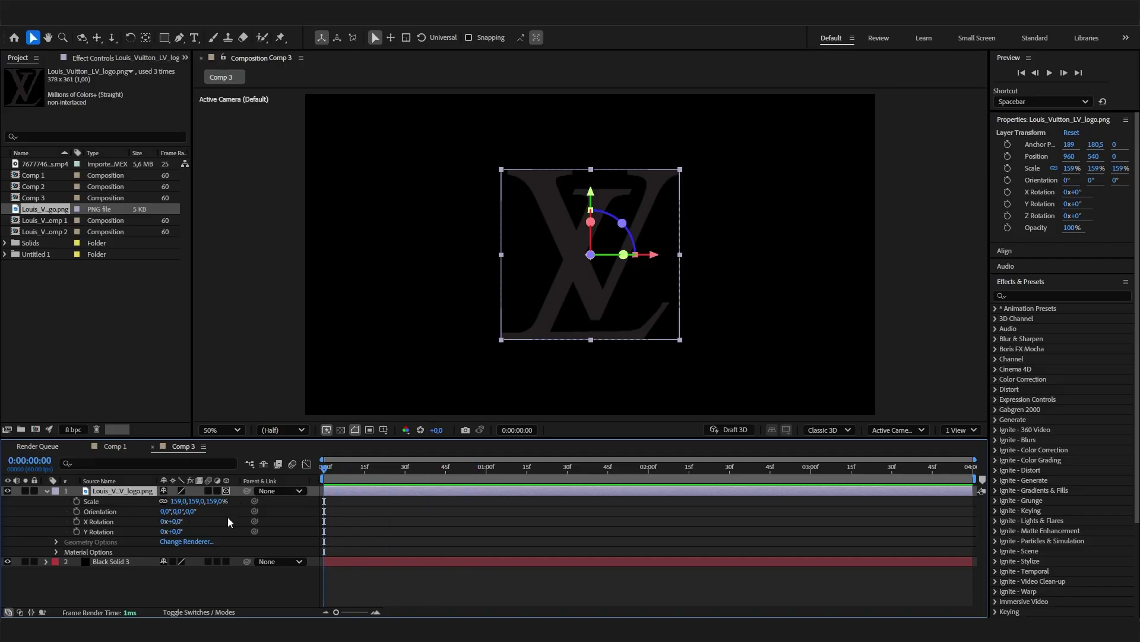
pyautogui.click(97, 532)
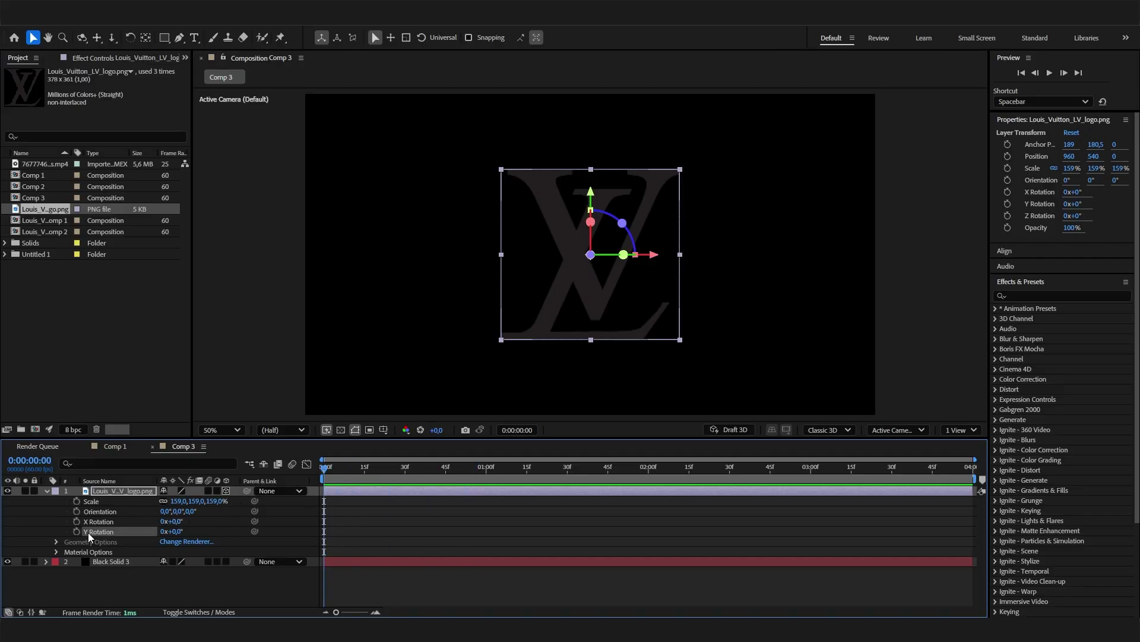
pyautogui.press('space')
# - Set Y Rotation to 350° at the composition's end and scrub to check the spin
pyautogui.press('space')
pyautogui.click(76, 532)
pyautogui.moveTo(373, 458); pyautogui.dragTo(973, 461)
pyautogui.moveTo(173, 531); pyautogui.dragTo(557, 462)
pyautogui.press('space')
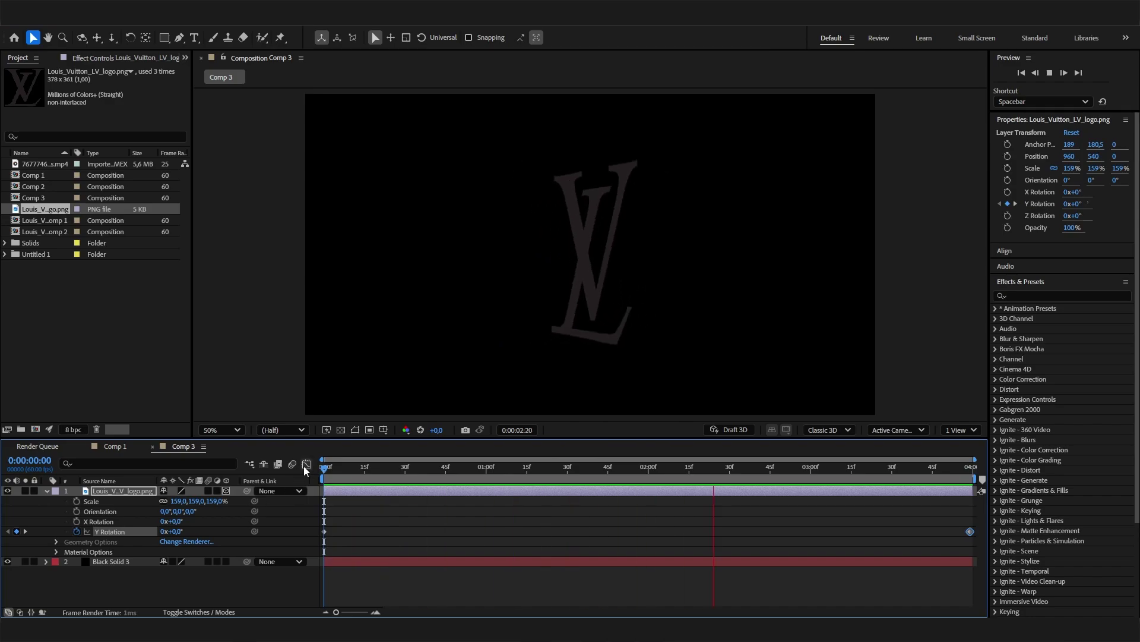
pyautogui.moveTo(330, 472); pyautogui.dragTo(537, 468)
pyautogui.click(298, 594)
pyautogui.moveTo(412, 475); pyautogui.dragTo(534, 467)
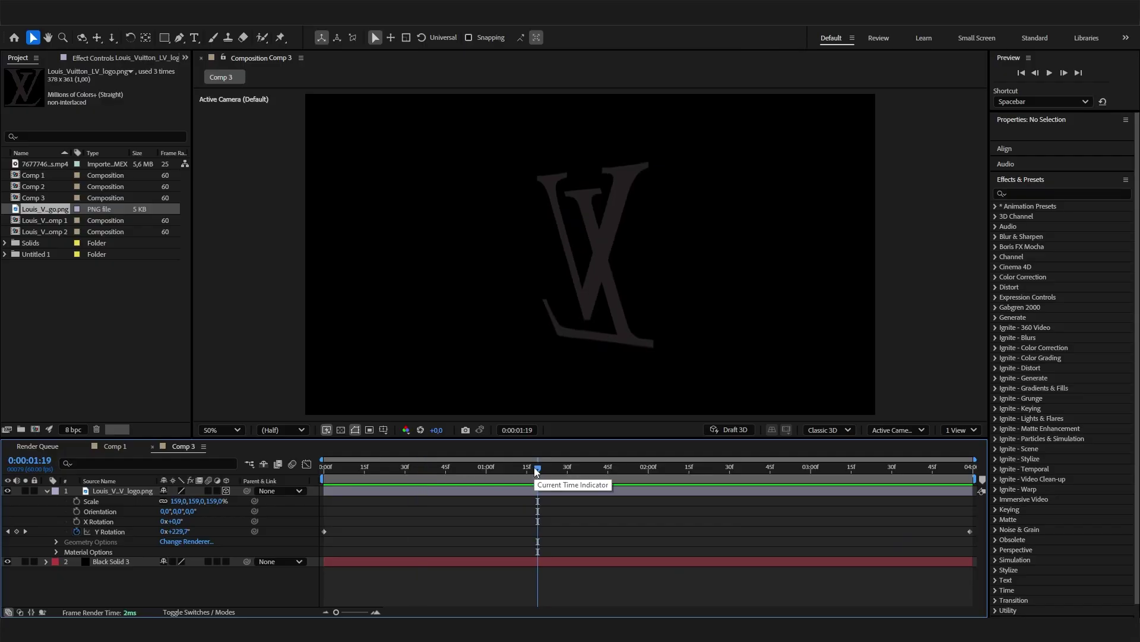
# - Scrub Comp 1's logo animation for reference, then select the logo layer in Comp 3
pyautogui.click(111, 446)
pyautogui.moveTo(373, 467); pyautogui.dragTo(502, 468)
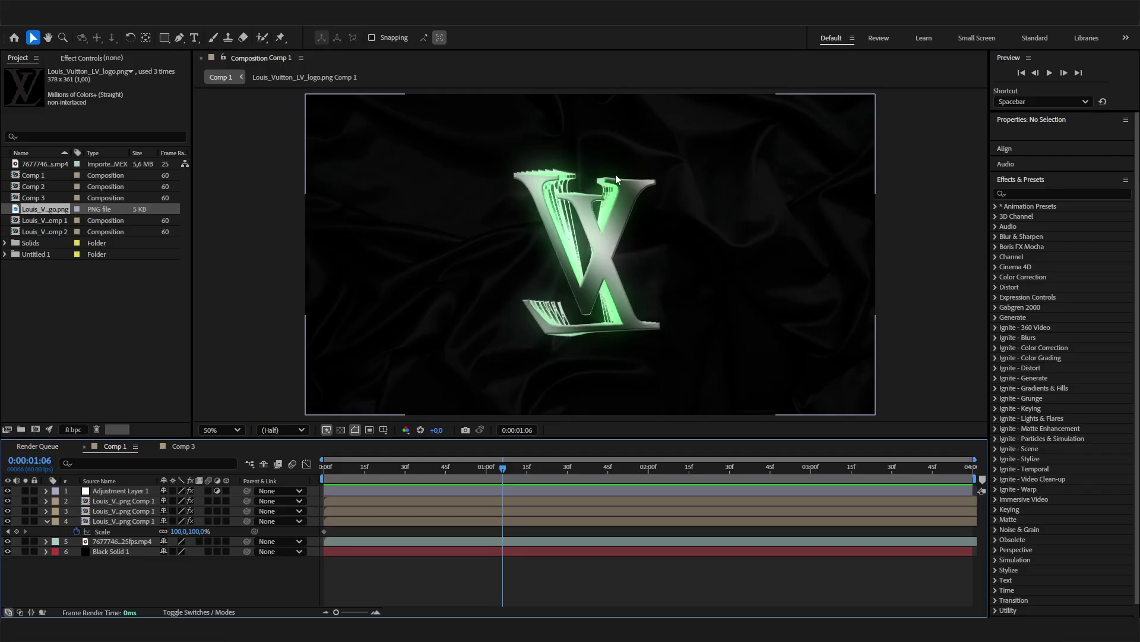
pyautogui.moveTo(389, 468); pyautogui.dragTo(623, 467)
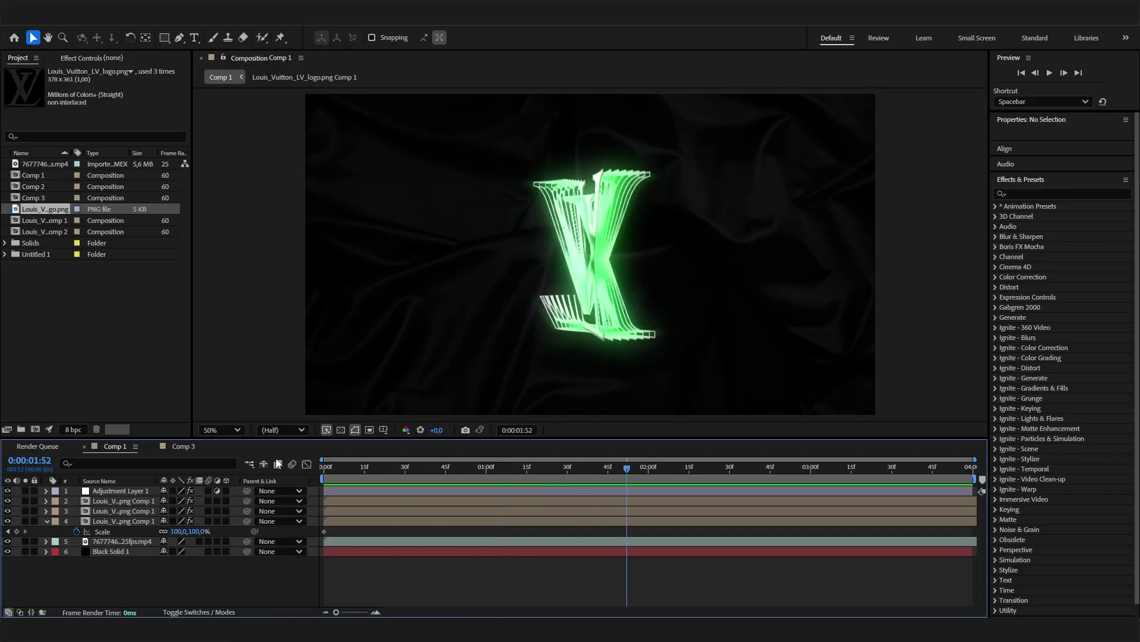
pyautogui.click(192, 450)
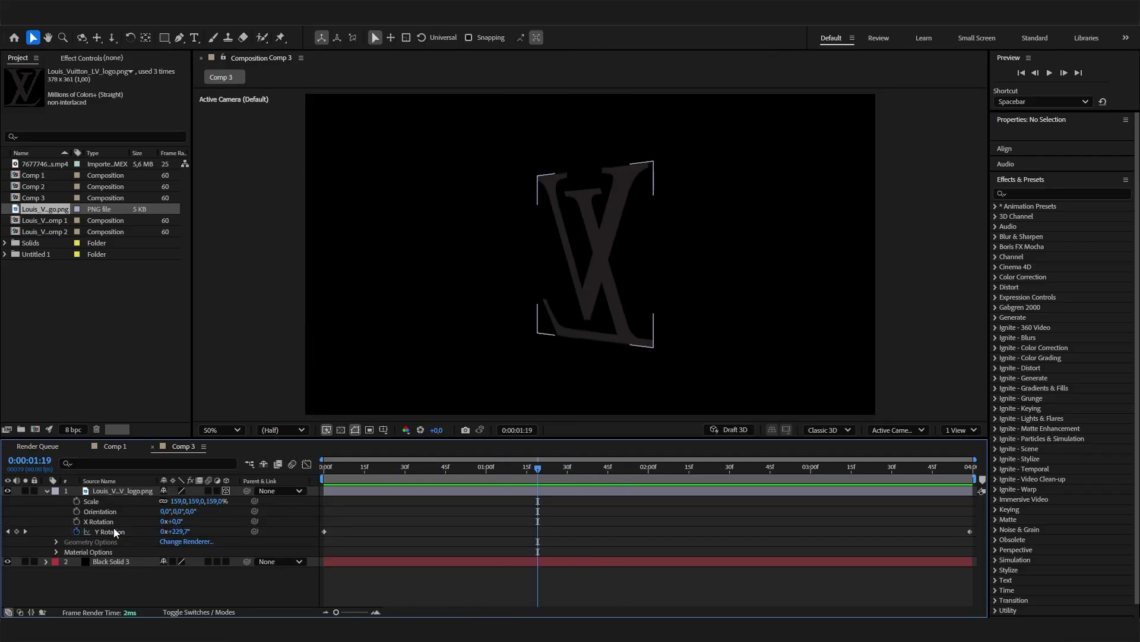
pyautogui.click(131, 493)
# - Pre-compose the logo layer with 'Move all attributes into the new composition' selected
pyautogui.rightClick(131, 493)
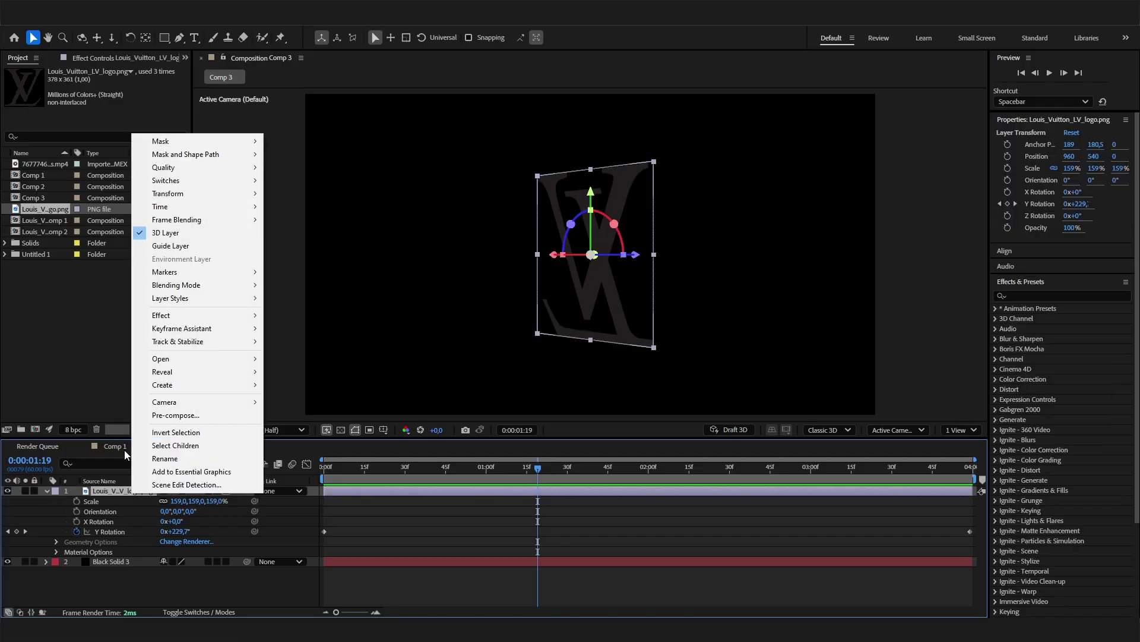
pyautogui.click(200, 415)
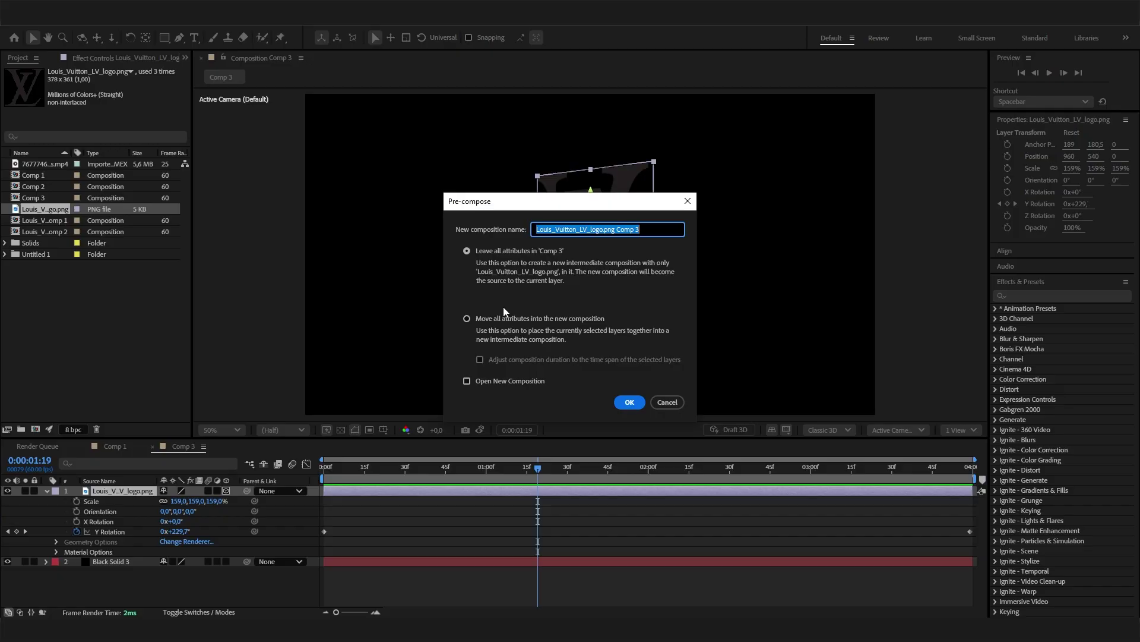
pyautogui.click(467, 318)
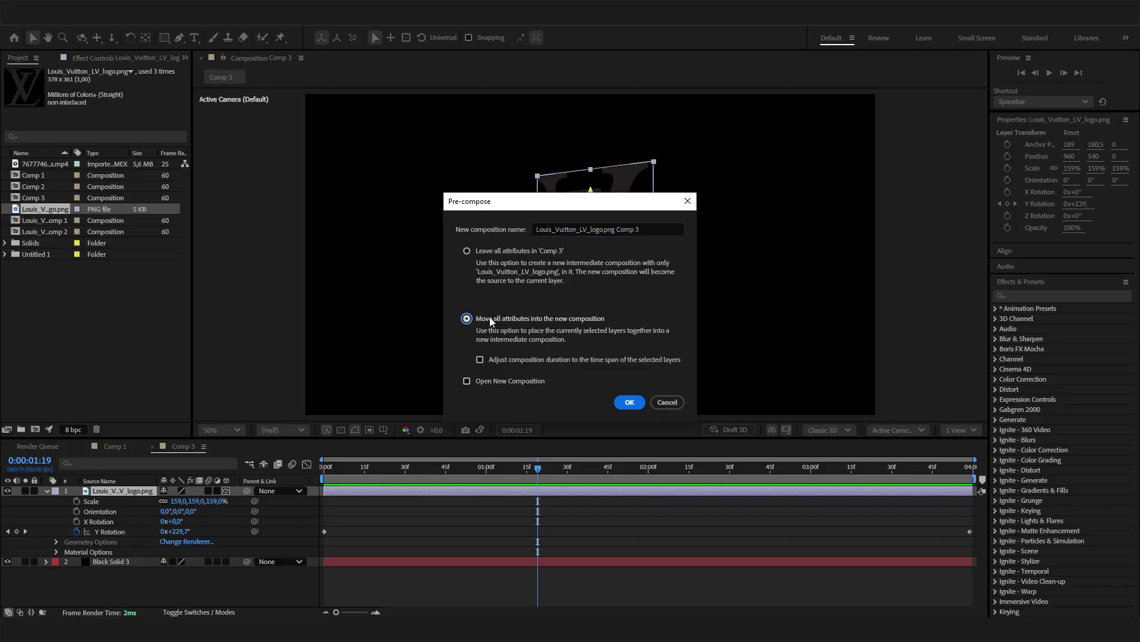
pyautogui.click(489, 320)
pyautogui.click(640, 401)
pyautogui.click(177, 518)
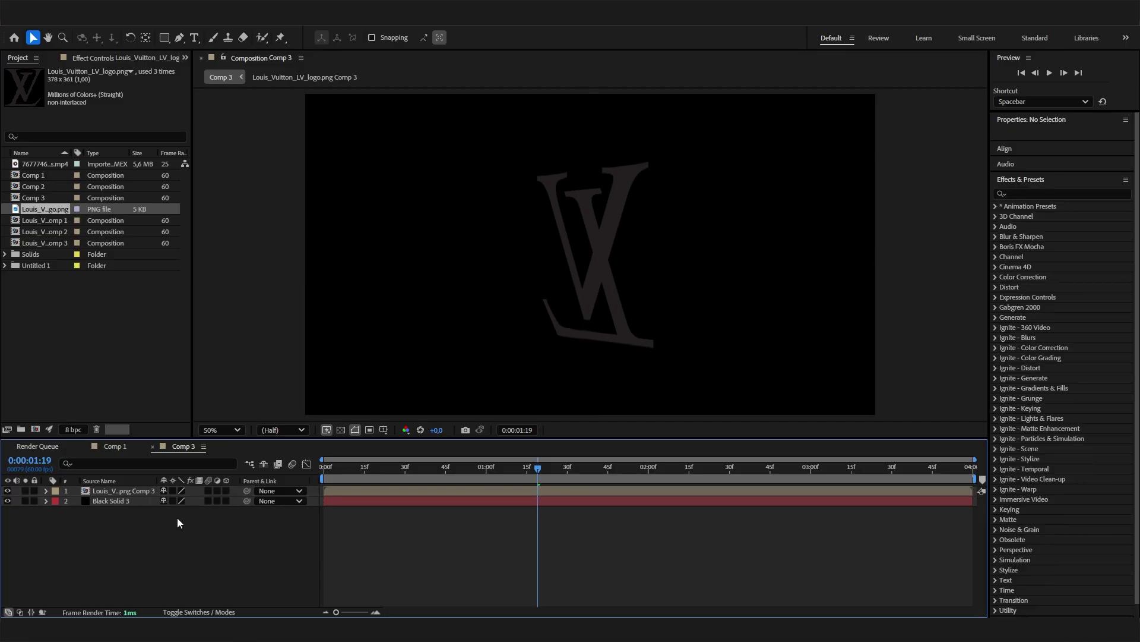
pyautogui.click(130, 491)
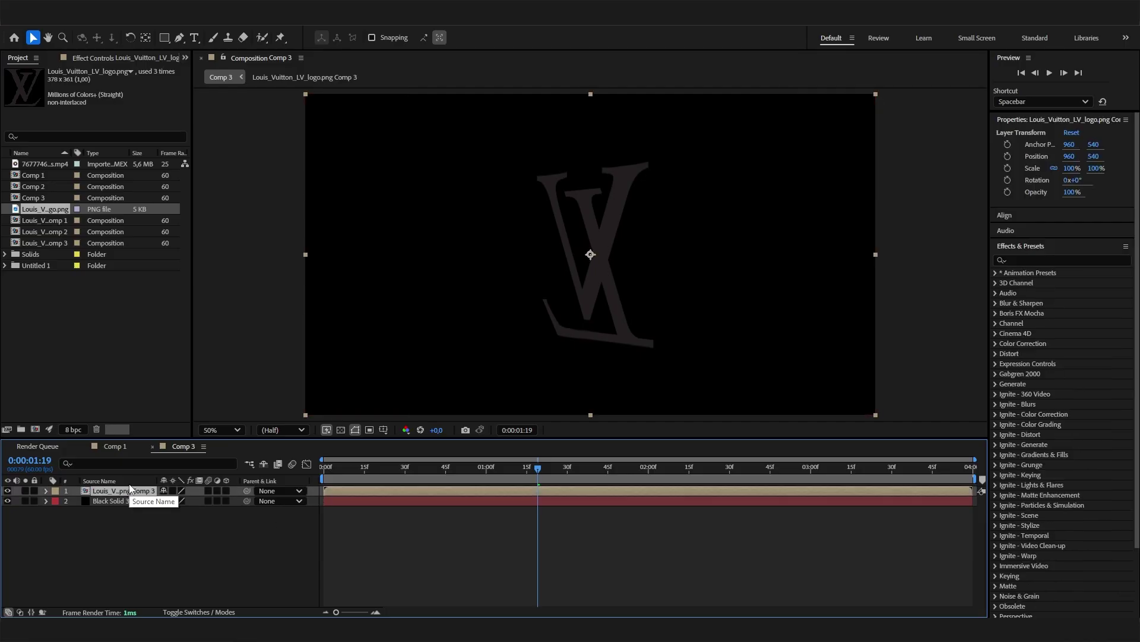
# - Duplicate the nested logo layer twice with Ctrl+D, giving three copies over the solid
pyautogui.click(138, 518)
pyautogui.click(133, 492)
pyautogui.moveTo(359, 471); pyautogui.dragTo(465, 471)
pyautogui.click(152, 545)
pyautogui.click(116, 498)
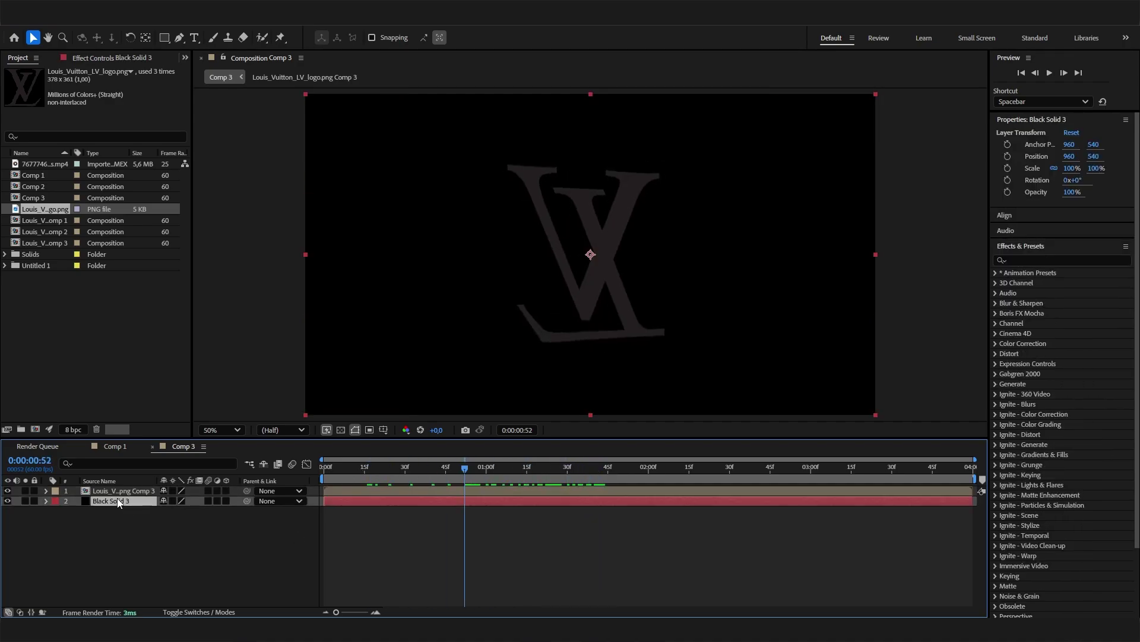
pyautogui.click(119, 494)
pyautogui.hotkey('ctrl', 'd')
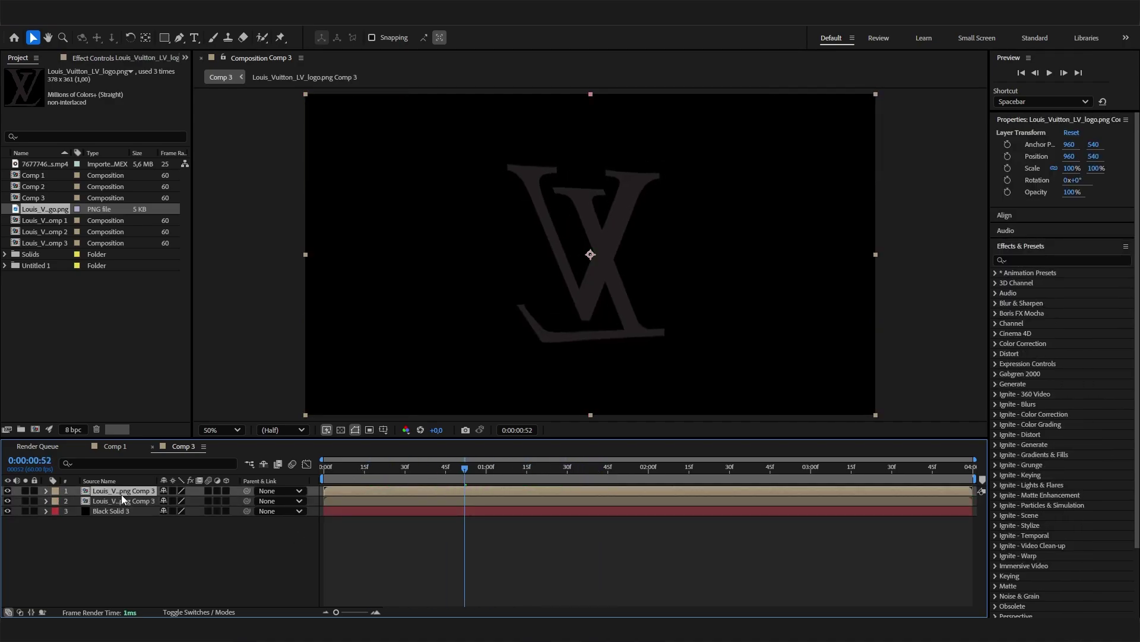
pyautogui.hotkey('ctrl', 'd')
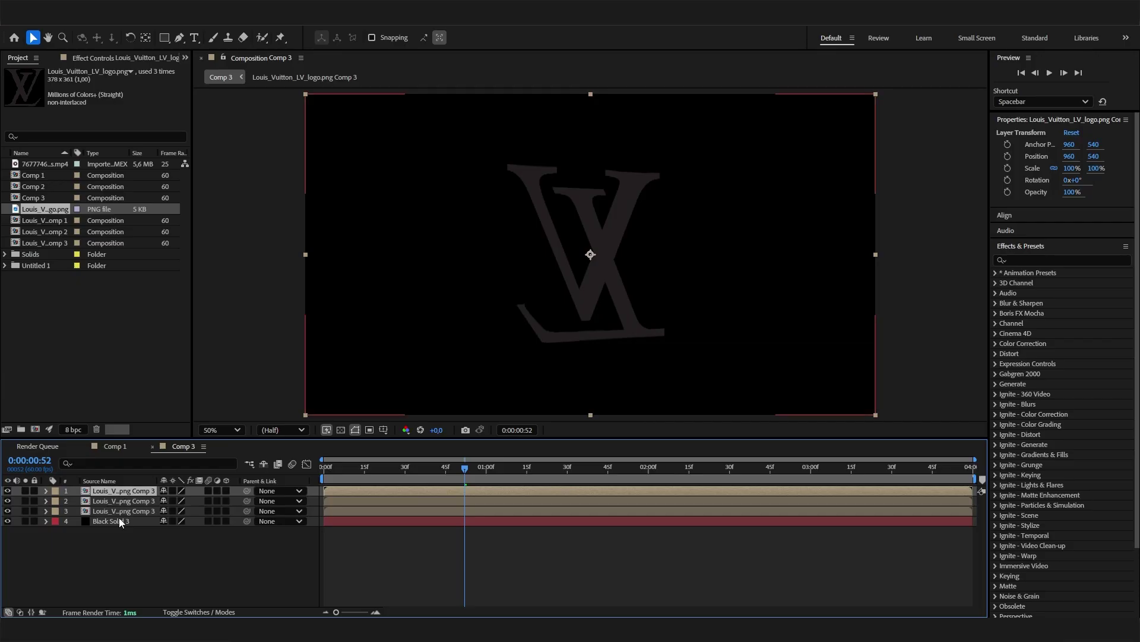
pyautogui.click(158, 532)
pyautogui.click(140, 491)
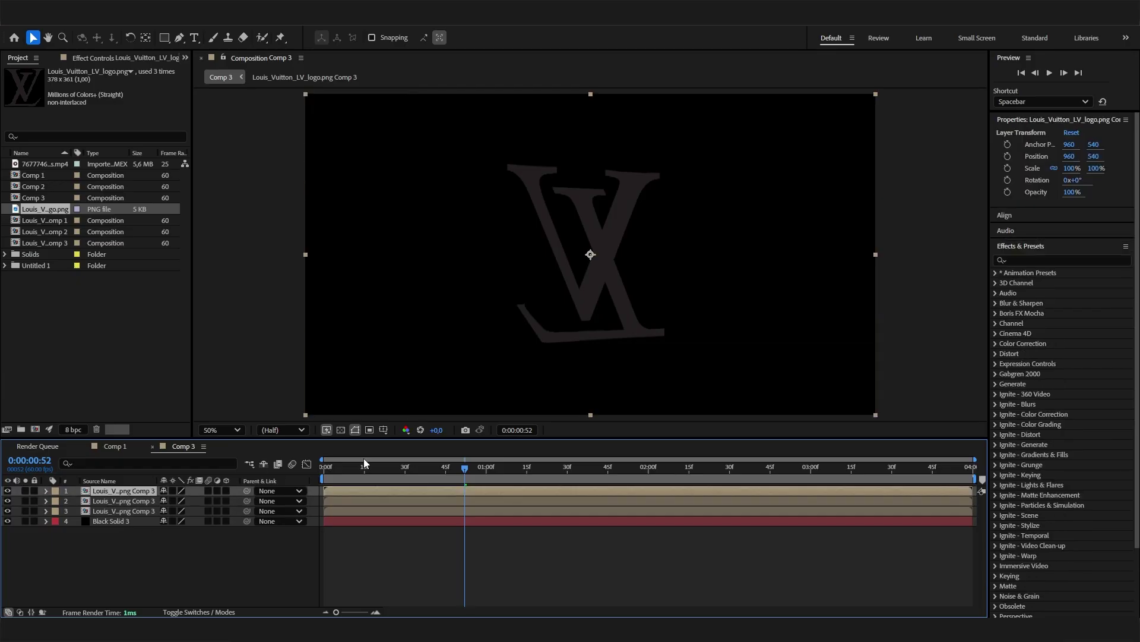
# - Scrub Comp 1's animation for reference and return to Comp 3
pyautogui.click(119, 447)
pyautogui.moveTo(471, 467); pyautogui.dragTo(560, 467)
pyautogui.click(181, 447)
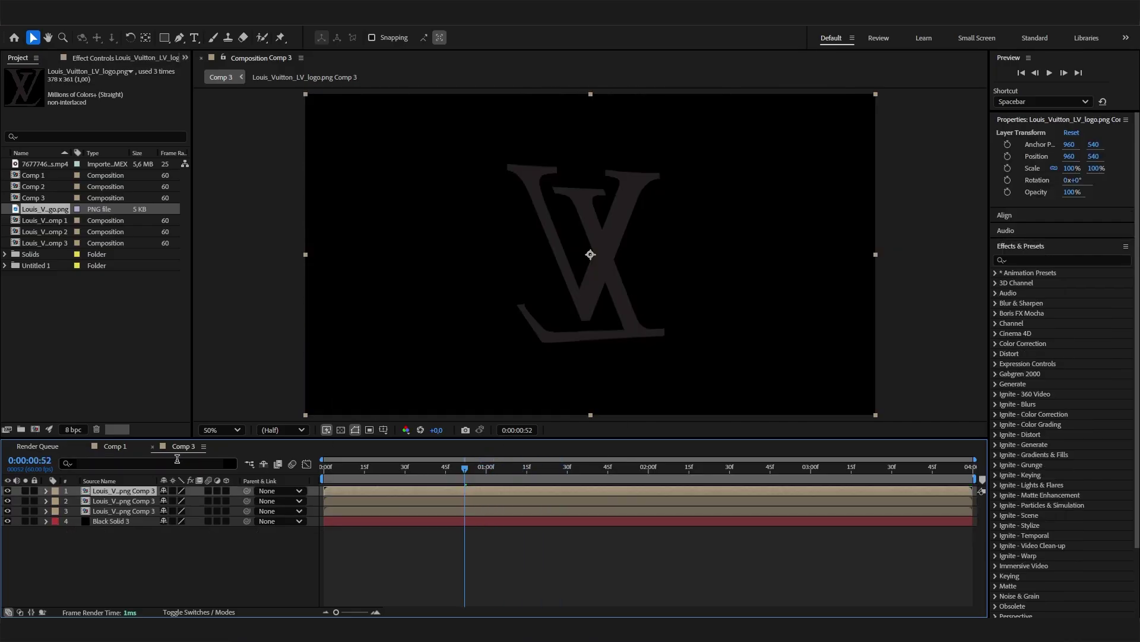
# - Add a Gradient Overlay layer style to the top logo copy
pyautogui.rightClick(136, 484)
pyautogui.rightClick(127, 491)
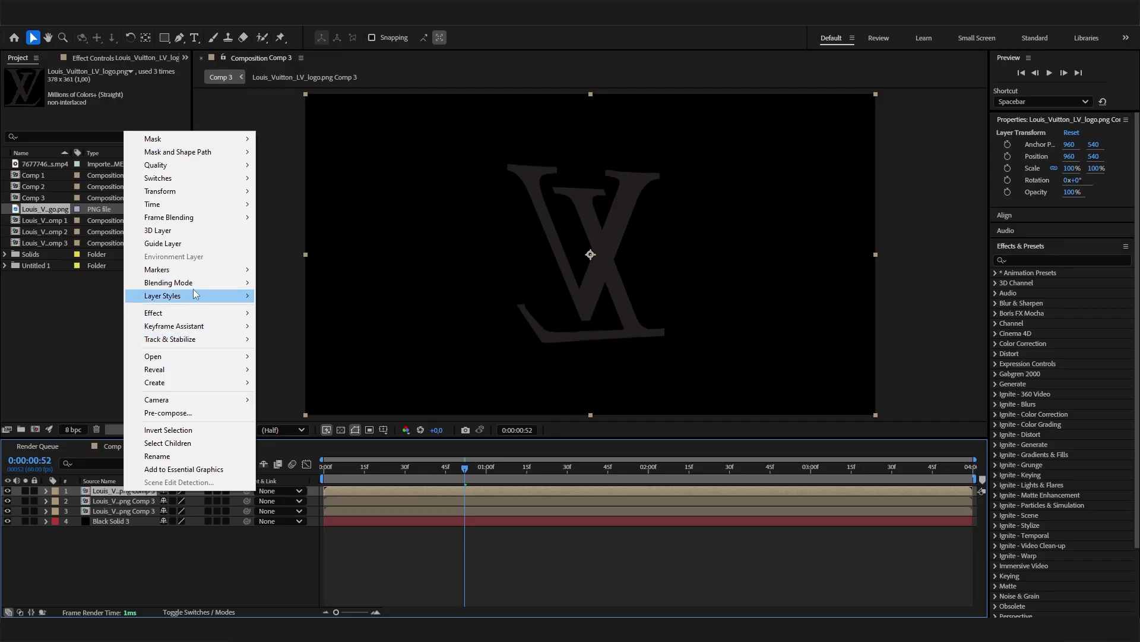
pyautogui.moveTo(195, 294)
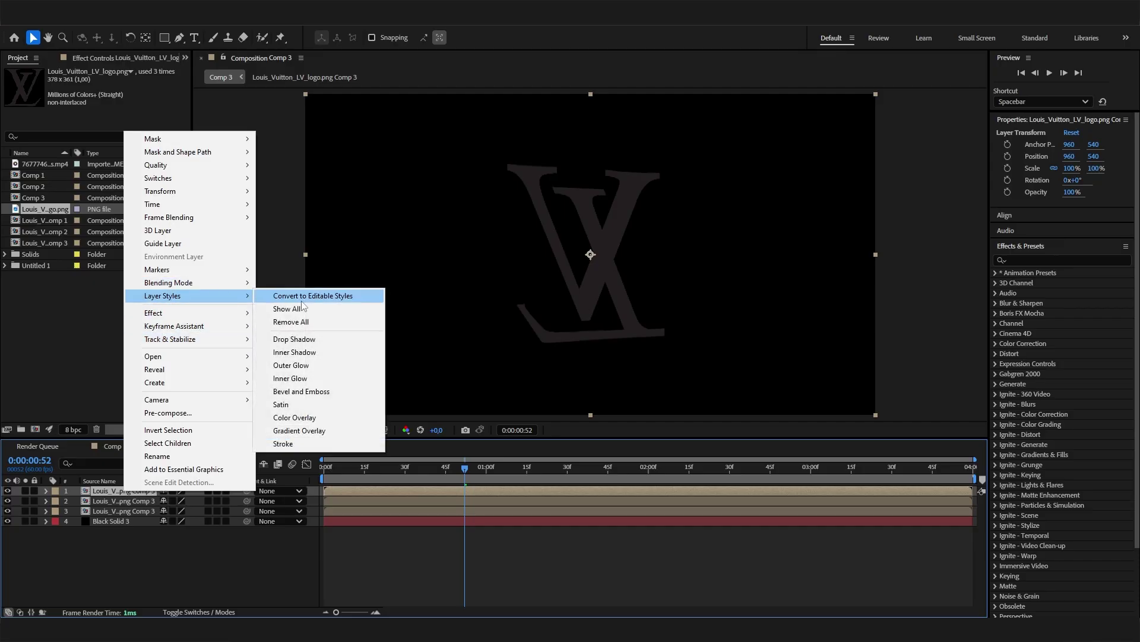
pyautogui.click(336, 430)
pyautogui.click(65, 531)
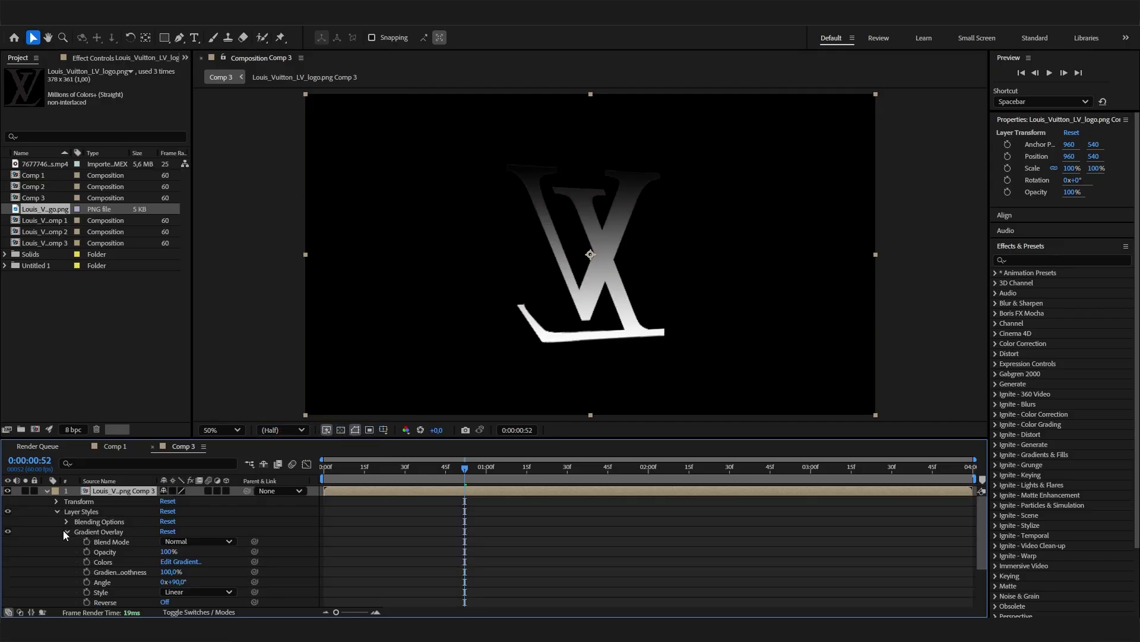
# - Edit the gradient: grey first stop, plus dark, light and dark grey stops at 21%, 47% and 66%
pyautogui.click(174, 561)
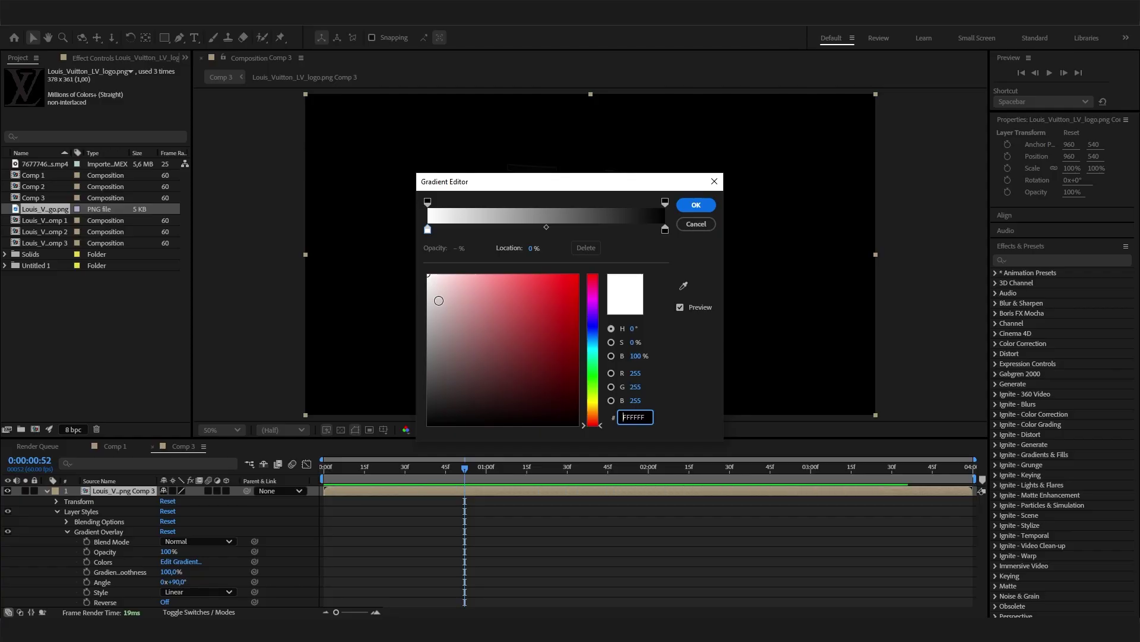
pyautogui.moveTo(432, 297)
pyautogui.mouseDown()
pyautogui.moveTo(388, 333)
pyautogui.moveTo(390, 316)
pyautogui.mouseUp()
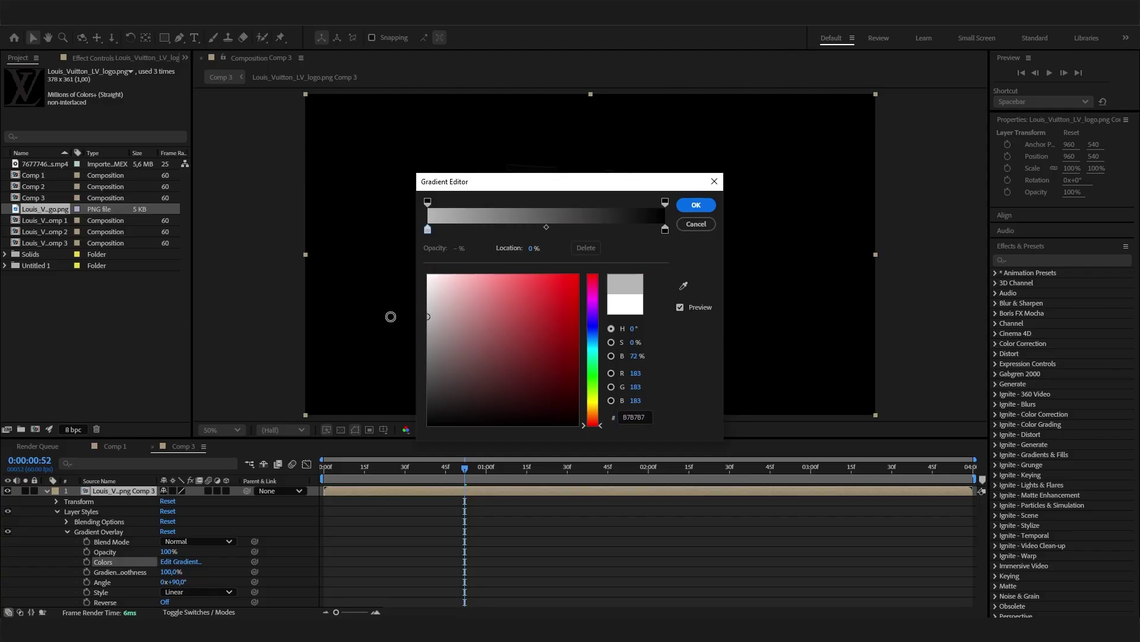
pyautogui.click(478, 229)
pyautogui.click(440, 374)
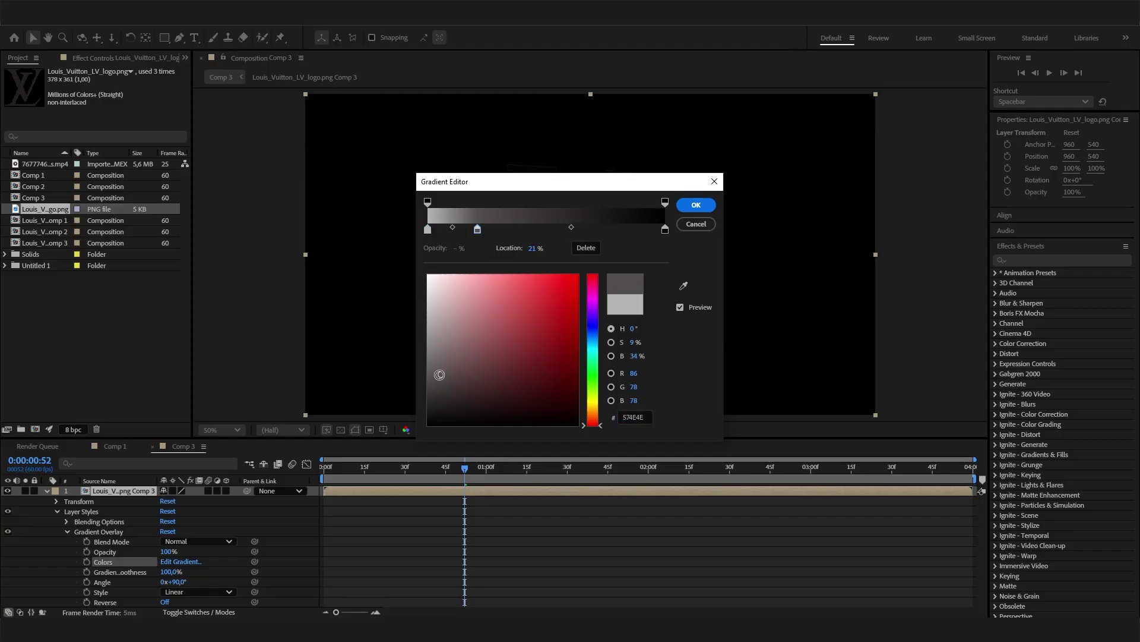
pyautogui.click(539, 230)
pyautogui.moveTo(429, 381); pyautogui.dragTo(422, 336)
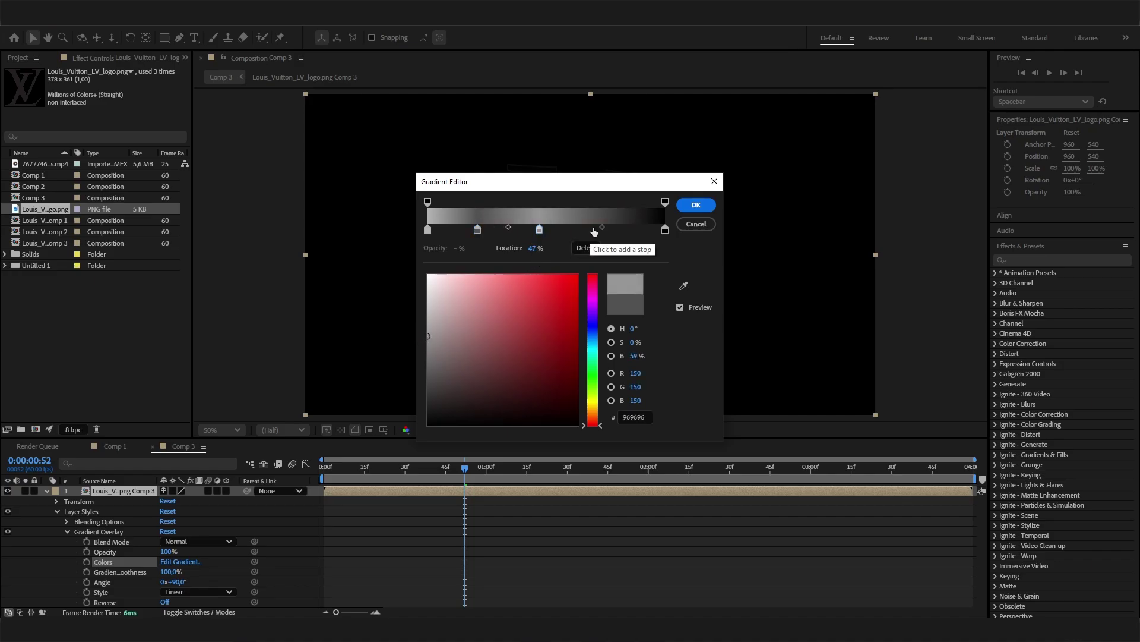
pyautogui.click(586, 231)
pyautogui.click(433, 394)
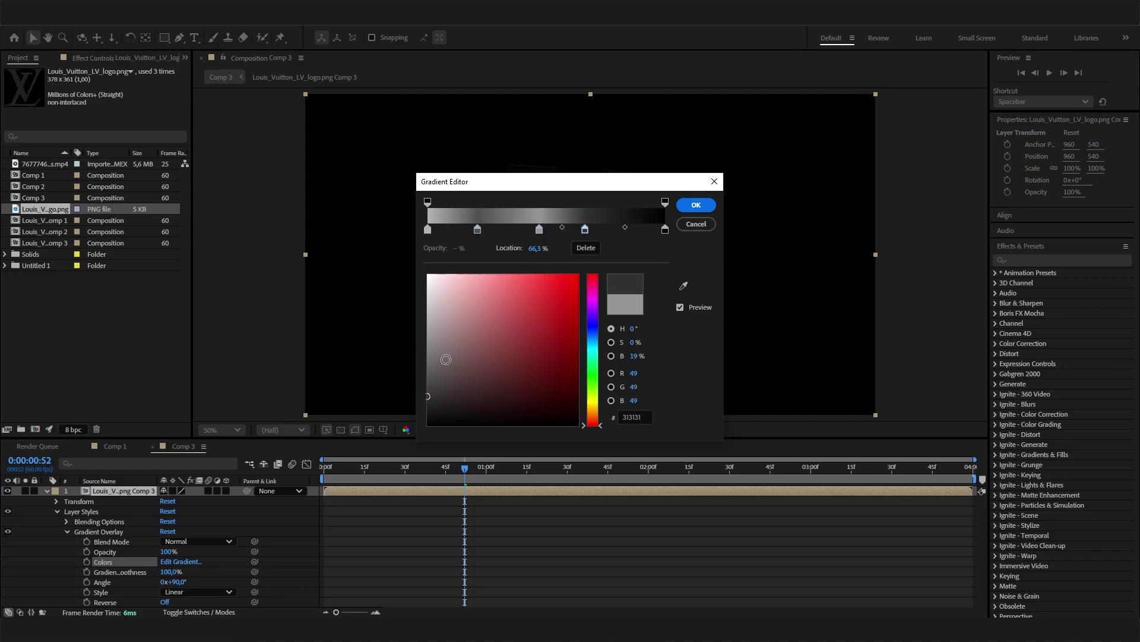
# - Add a mid-grey stop at 87.7%, darken the 100% end stop to near black, and apply
pyautogui.click(633, 232)
pyautogui.moveTo(493, 358); pyautogui.dragTo(399, 352)
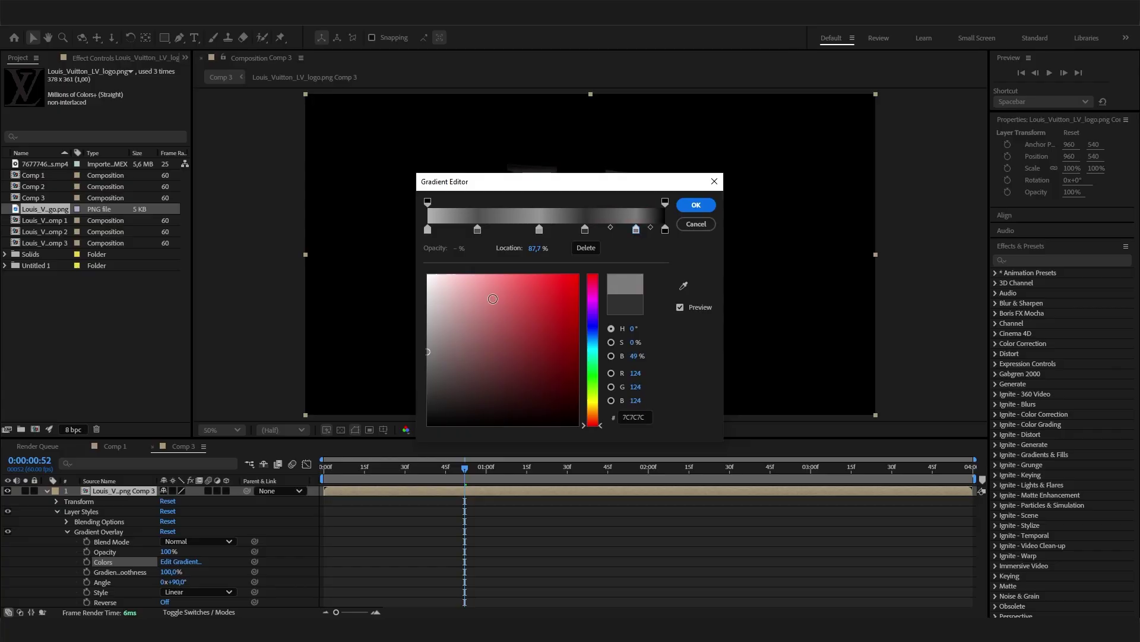
pyautogui.click(665, 230)
pyautogui.moveTo(436, 404); pyautogui.dragTo(409, 406)
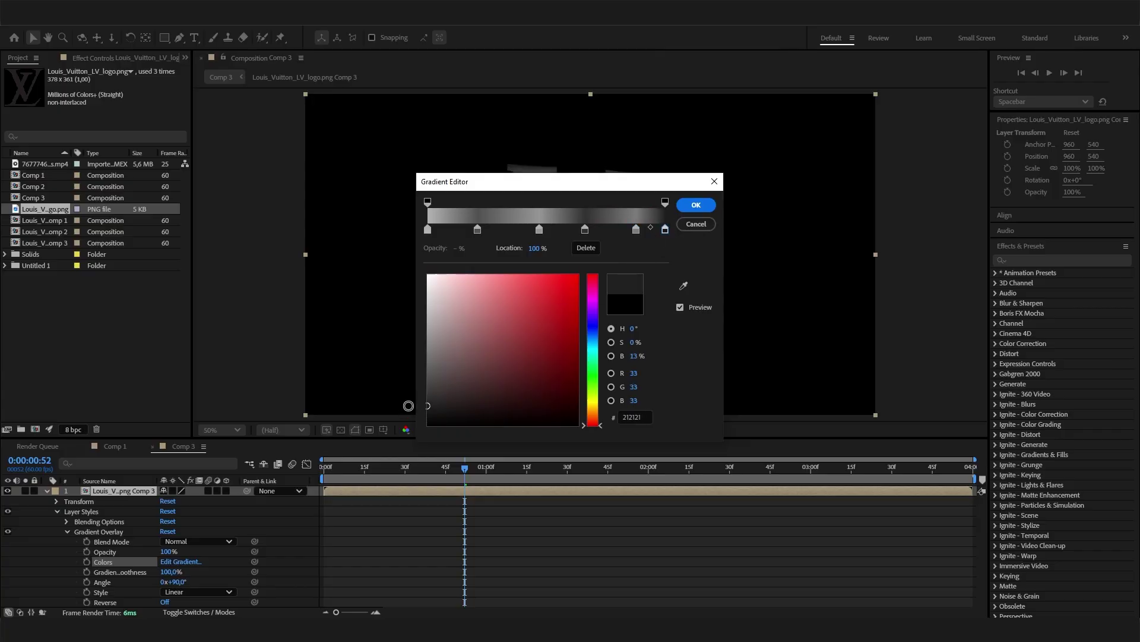
pyautogui.click(693, 205)
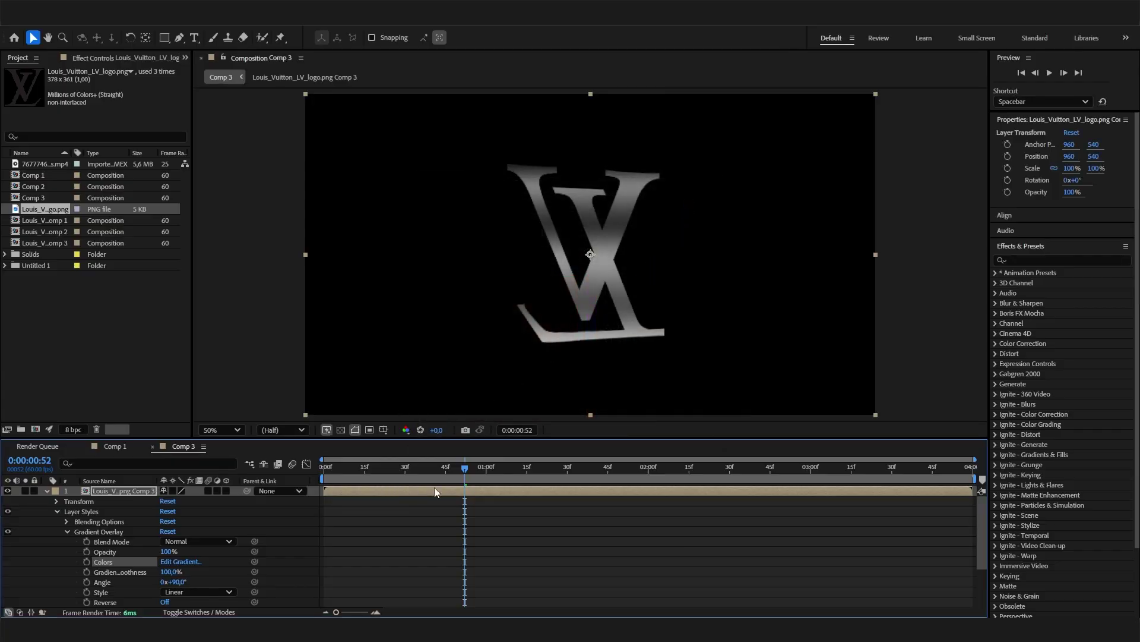
# - Set the gradient angle to 45° and slightly lighten the 47.2% middle stop
pyautogui.moveTo(446, 469); pyautogui.dragTo(500, 469)
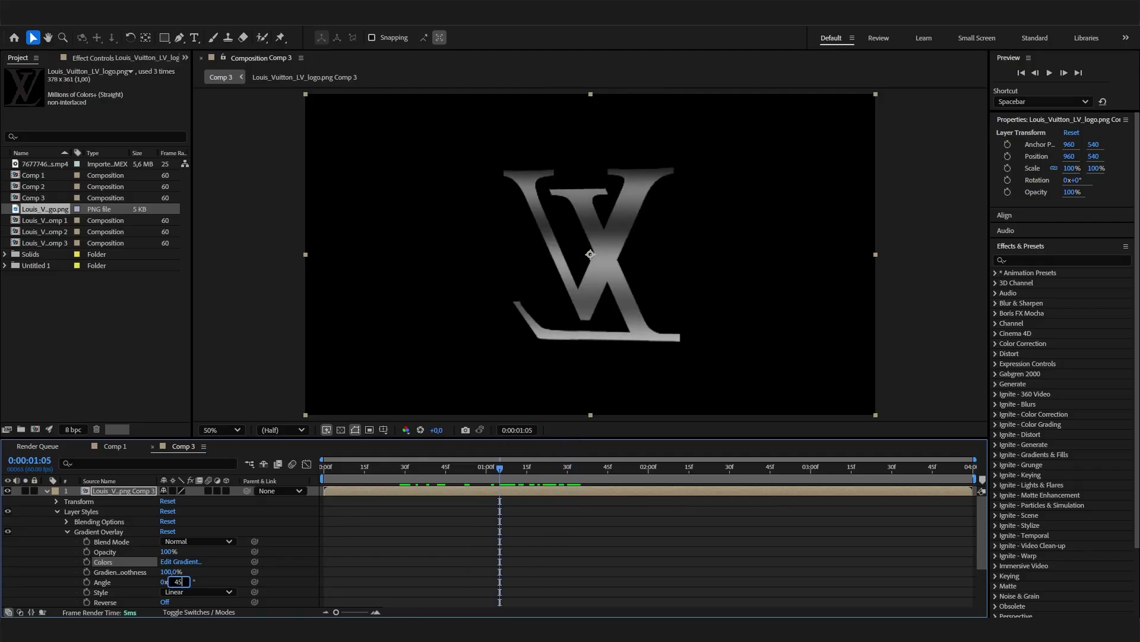
pyautogui.press('Return')
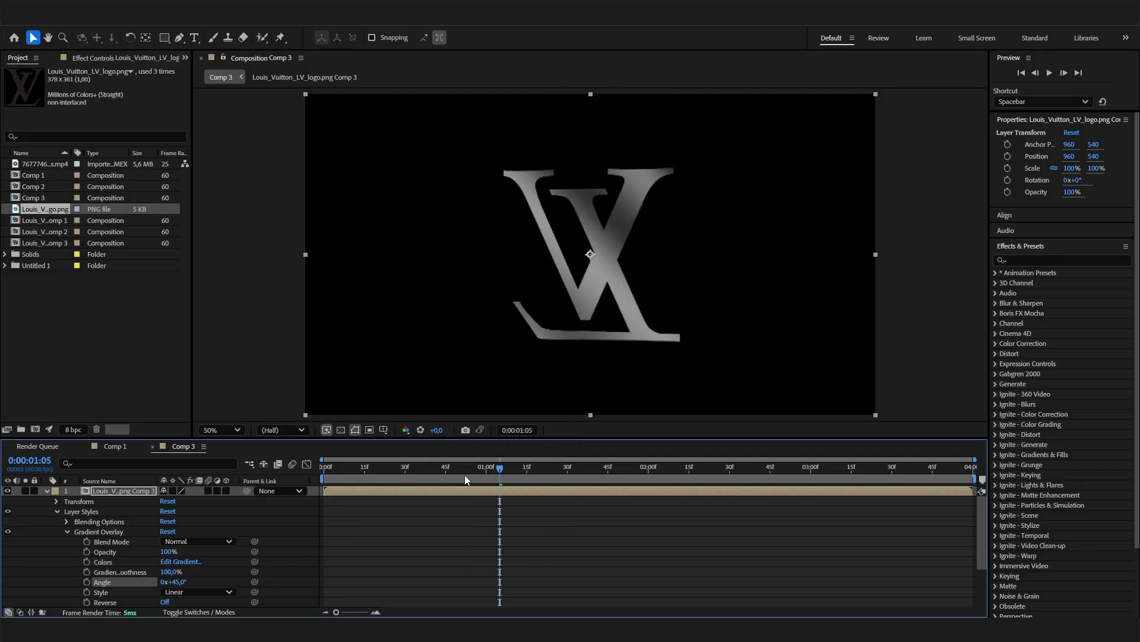
pyautogui.click(180, 561)
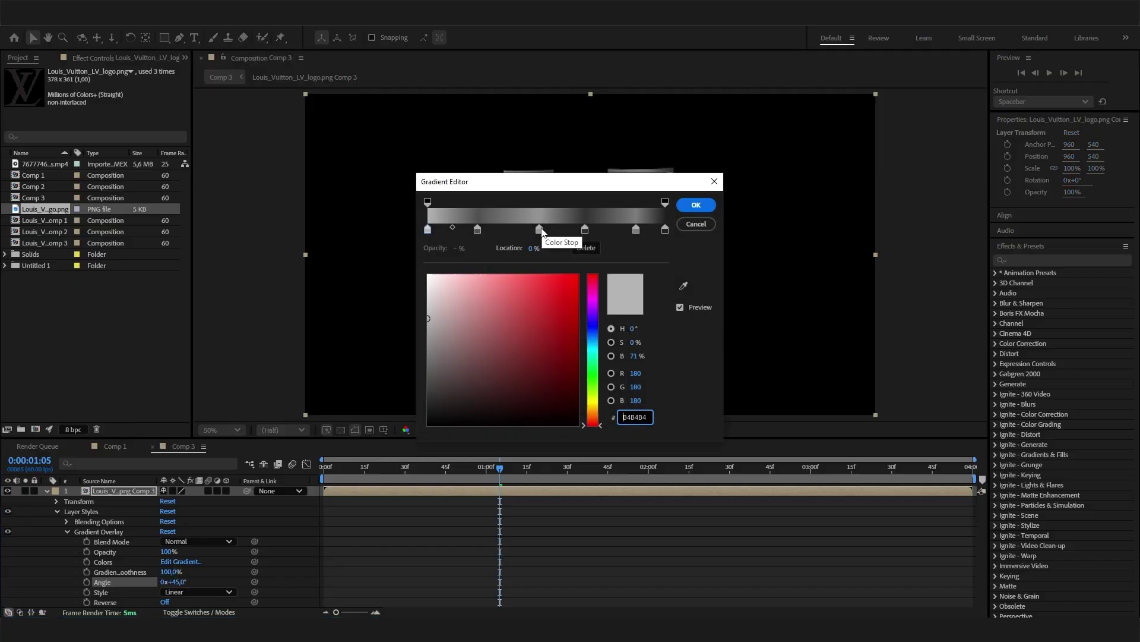
pyautogui.click(541, 230)
pyautogui.click(429, 322)
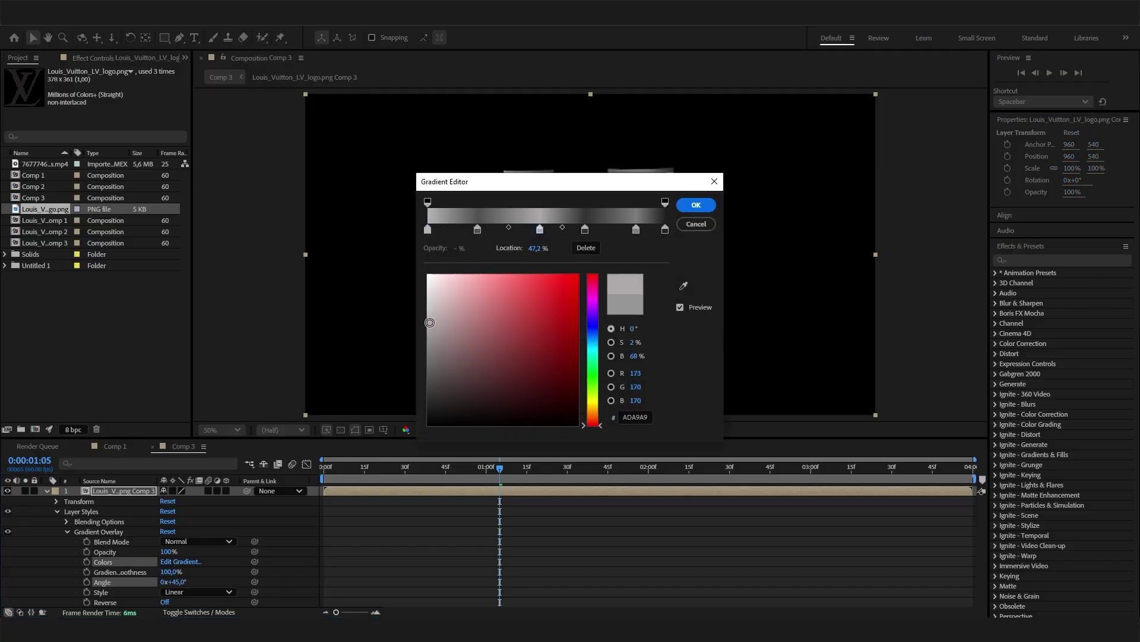
pyautogui.click(686, 205)
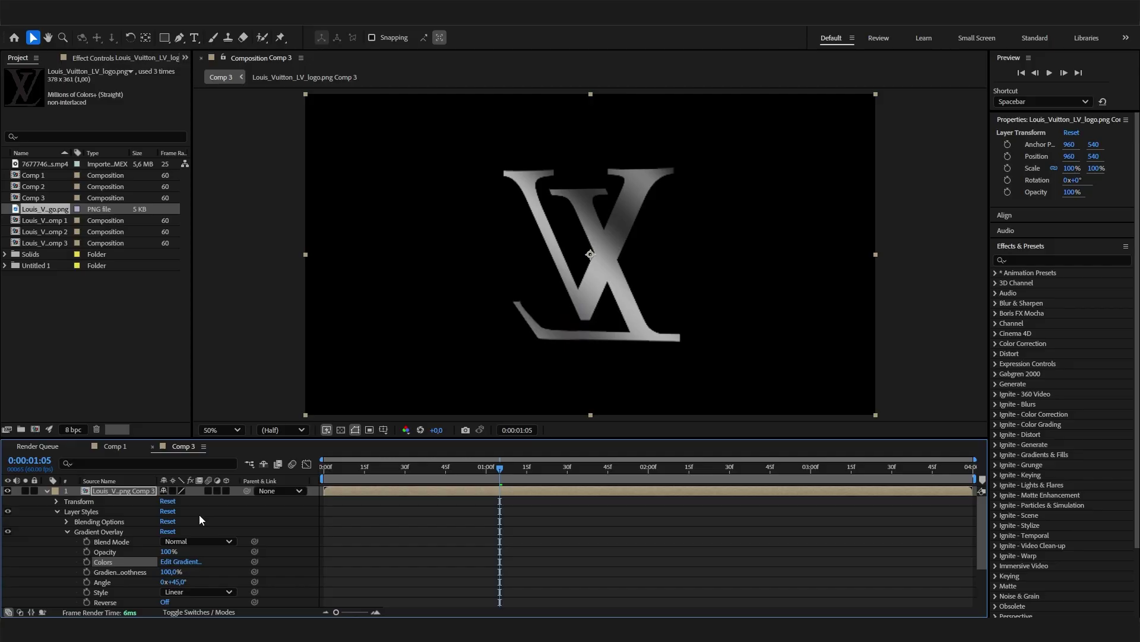
# - Add Inner Shadow and Bevel and Emboss layer styles to the logo, then preview the animation
pyautogui.rightClick(147, 489)
pyautogui.moveTo(225, 284)
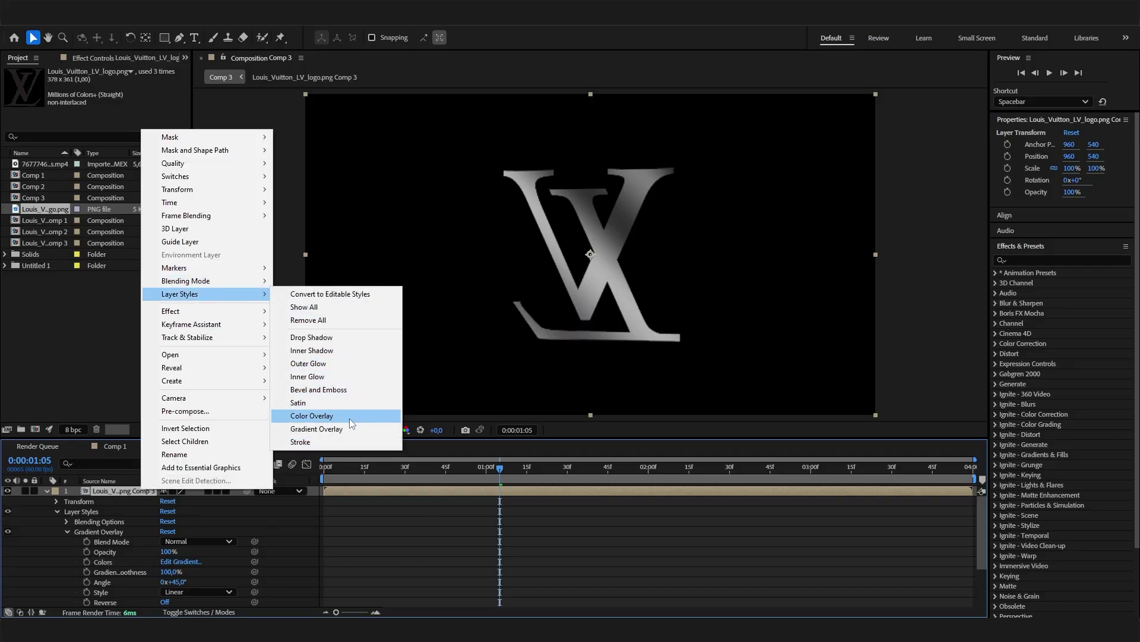
pyautogui.click(333, 350)
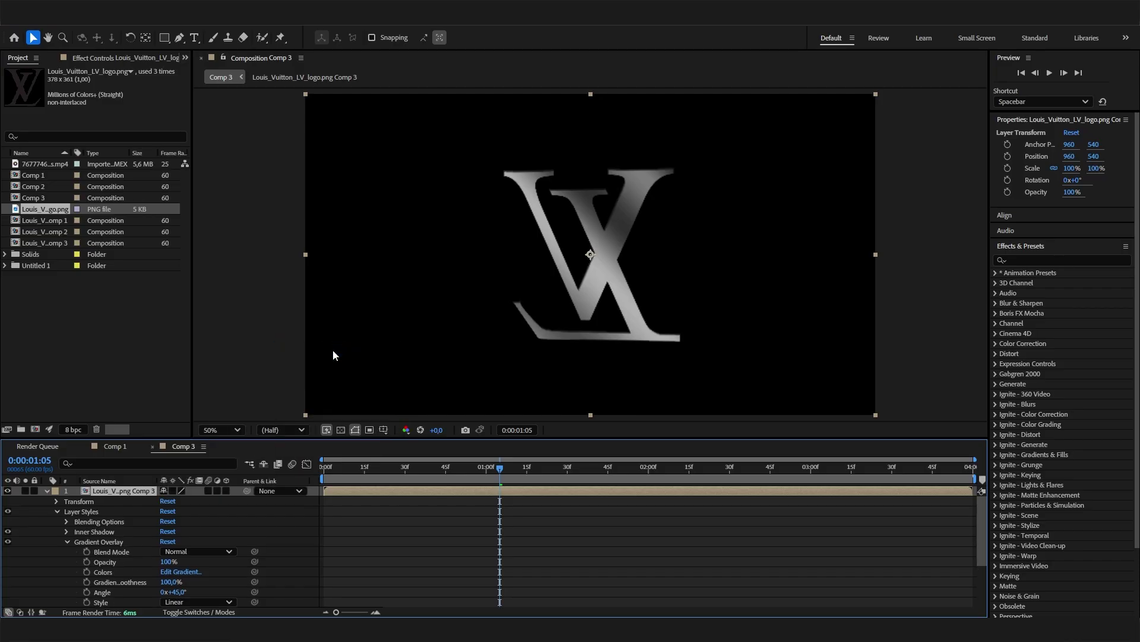
pyautogui.rightClick(145, 490)
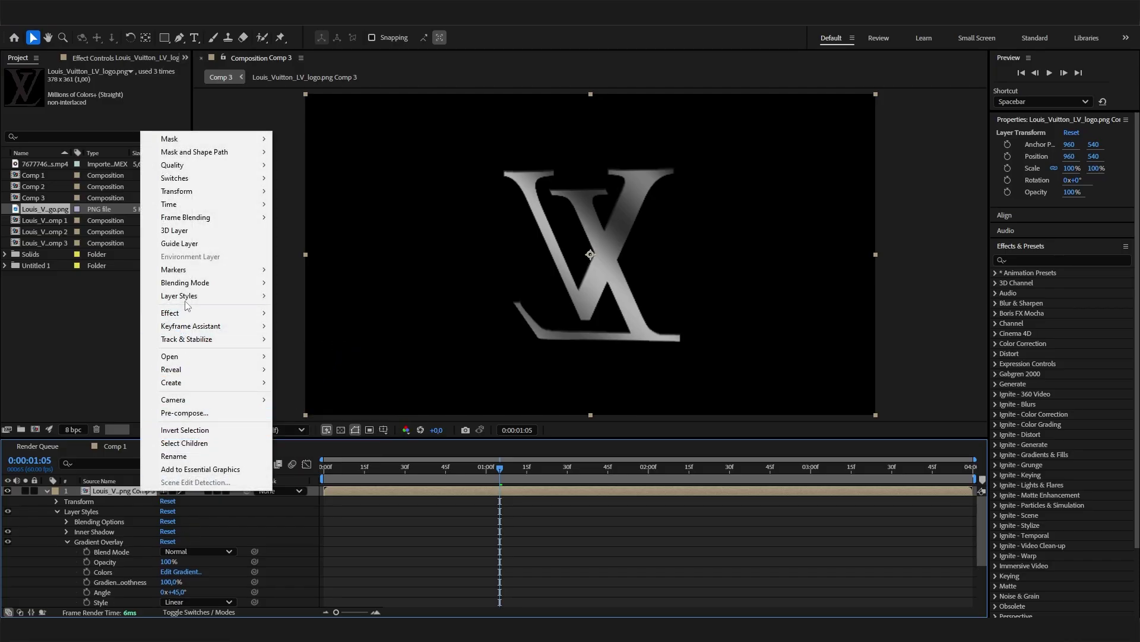
pyautogui.moveTo(189, 295)
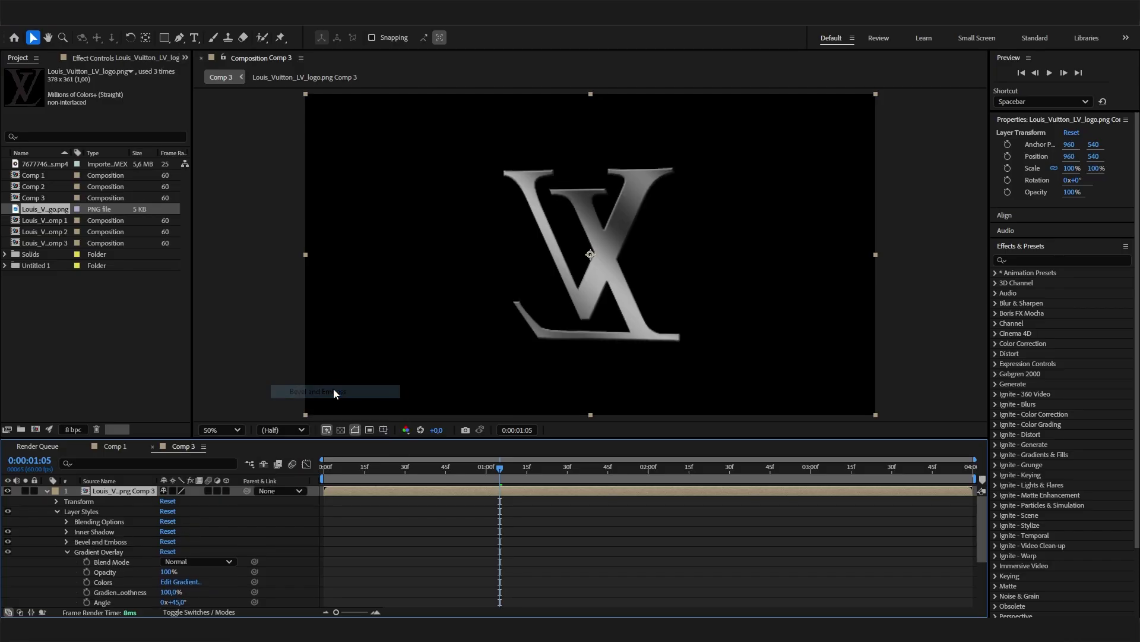
pyautogui.click(333, 390)
pyautogui.press('space')
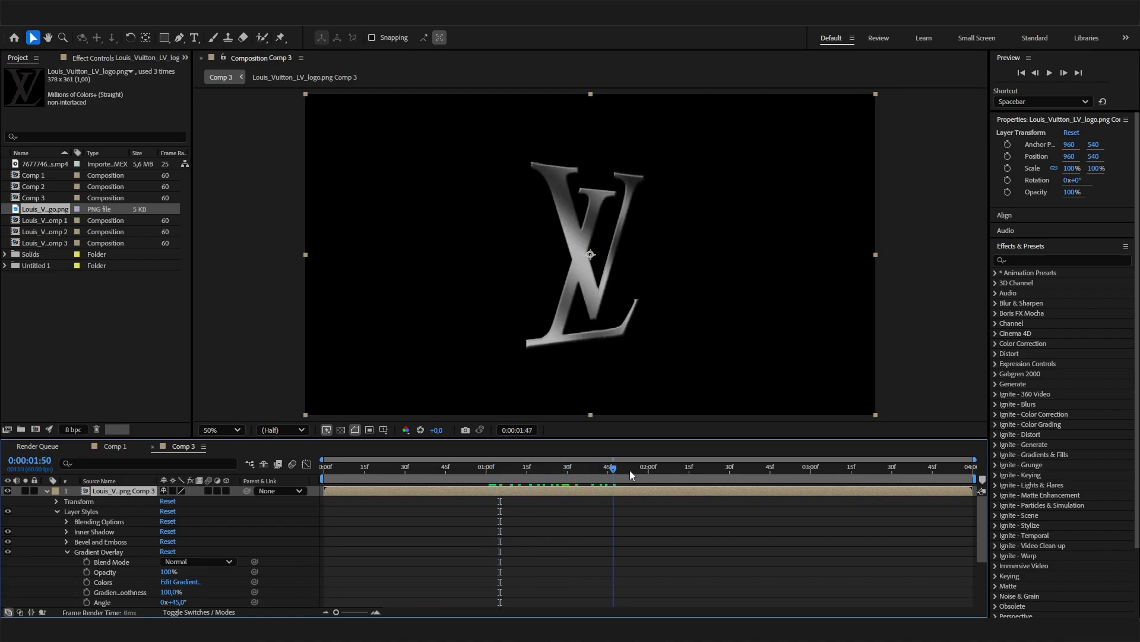
pyautogui.moveTo(758, 490); pyautogui.dragTo(528, 512)
# - Check the composite in Comp 1, then in Comp 3 collapse layer 1 and select layer 2
pyautogui.click(114, 446)
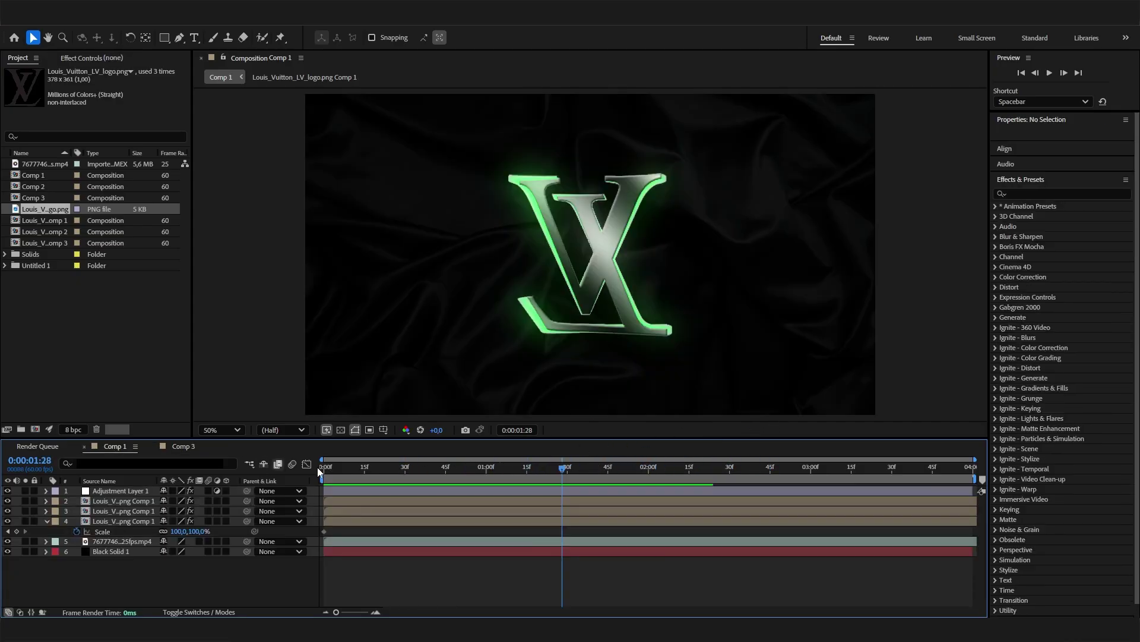
pyautogui.moveTo(563, 469); pyautogui.dragTo(500, 483)
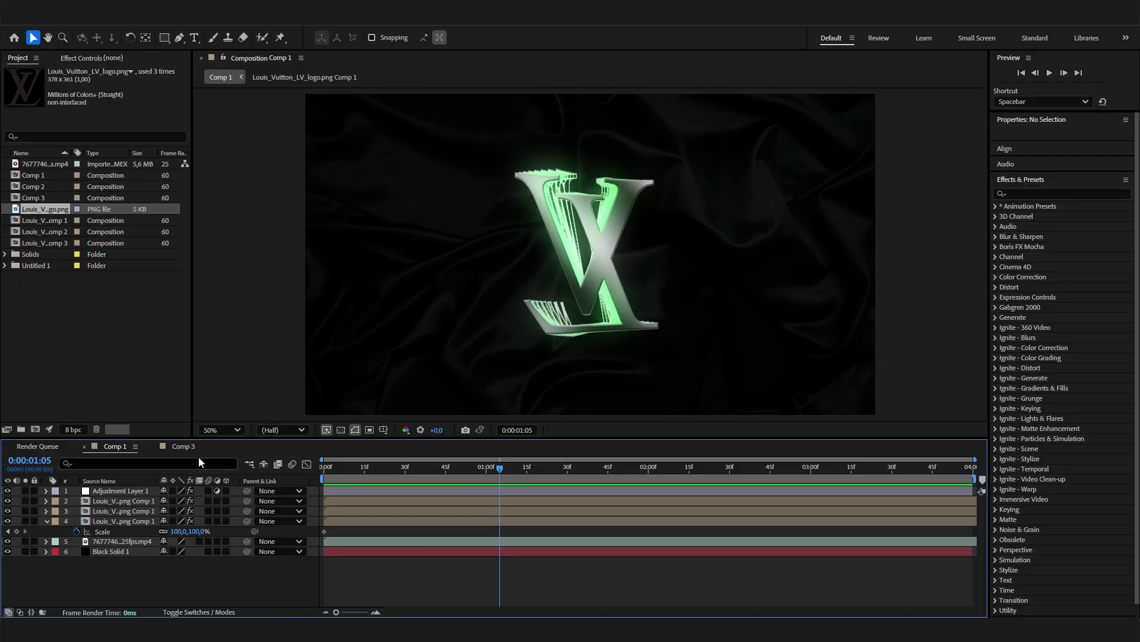
pyautogui.click(184, 446)
pyautogui.click(55, 491)
pyautogui.click(46, 490)
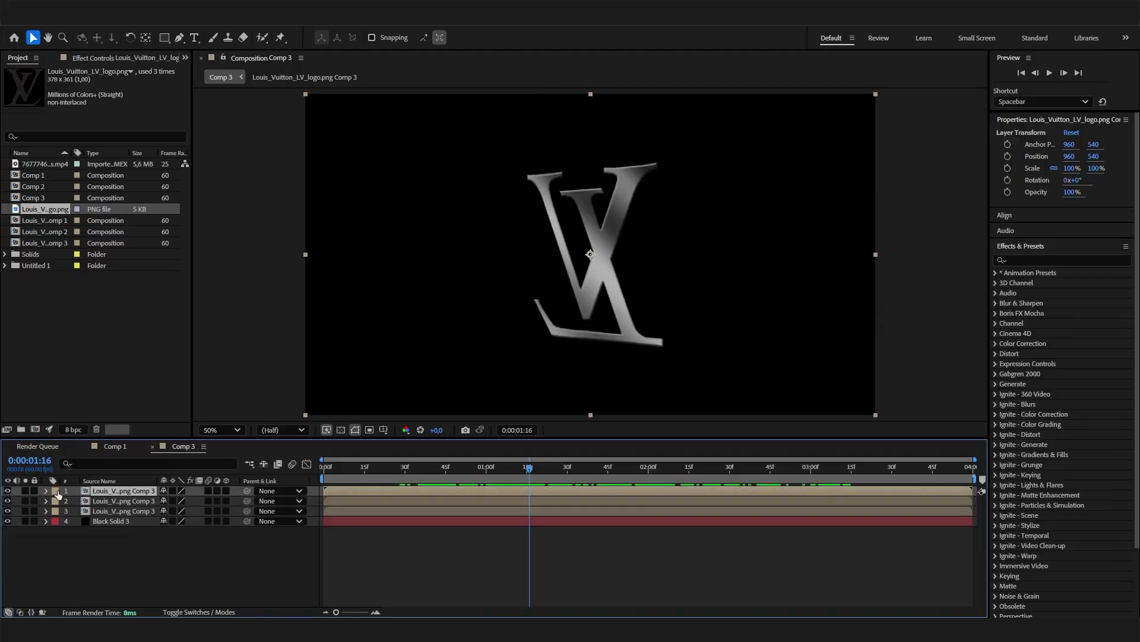
pyautogui.click(123, 501)
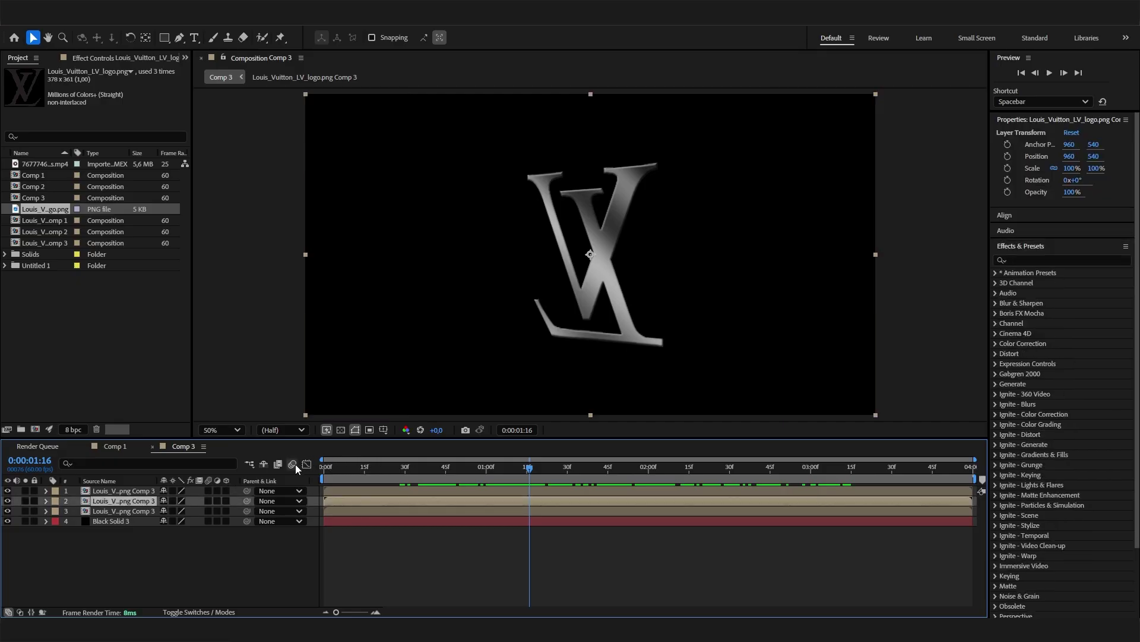
# - Apply the CC Wide Time and Fill effects to the second logo layer
pyautogui.click(1054, 259)
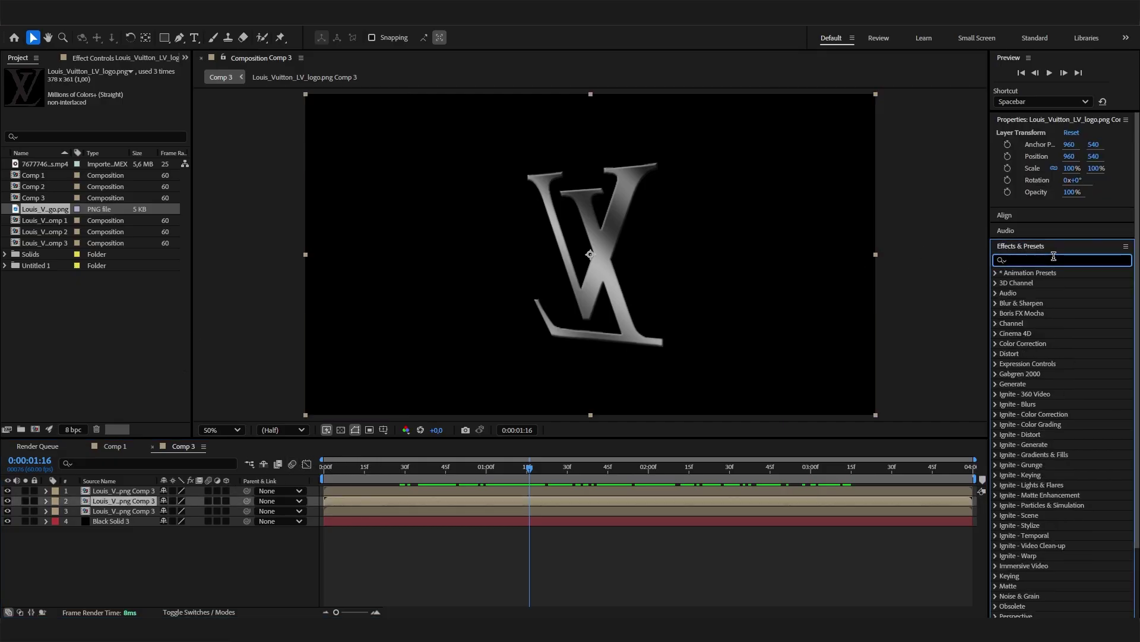
pyautogui.write('wide')
pyautogui.moveTo(1044, 282); pyautogui.dragTo(176, 500)
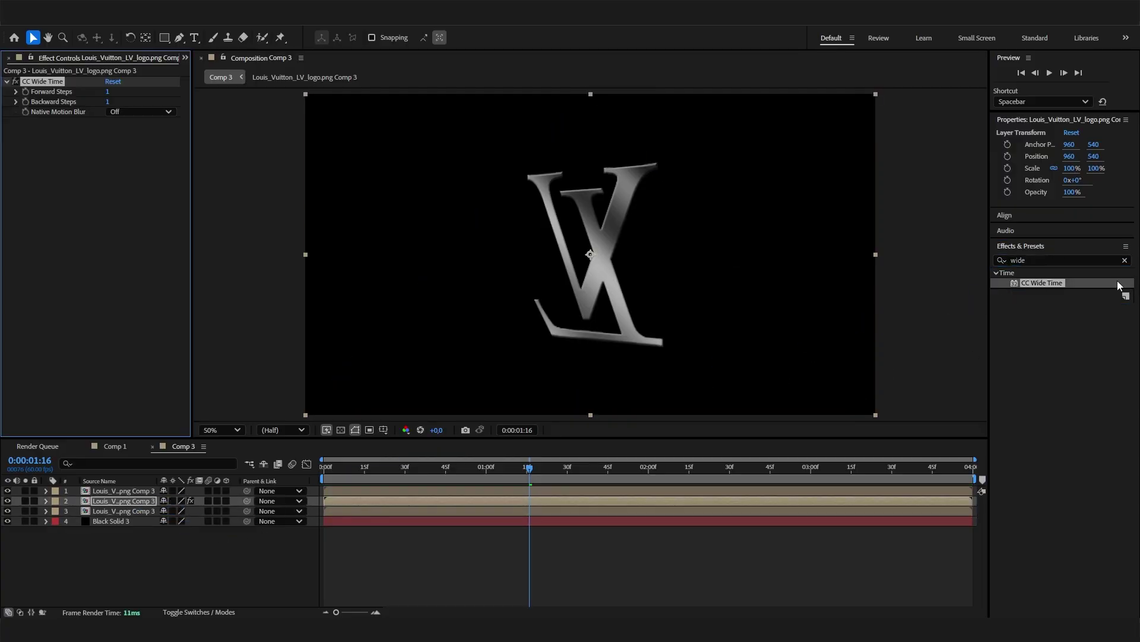
pyautogui.click(1048, 259)
pyautogui.write('fill')
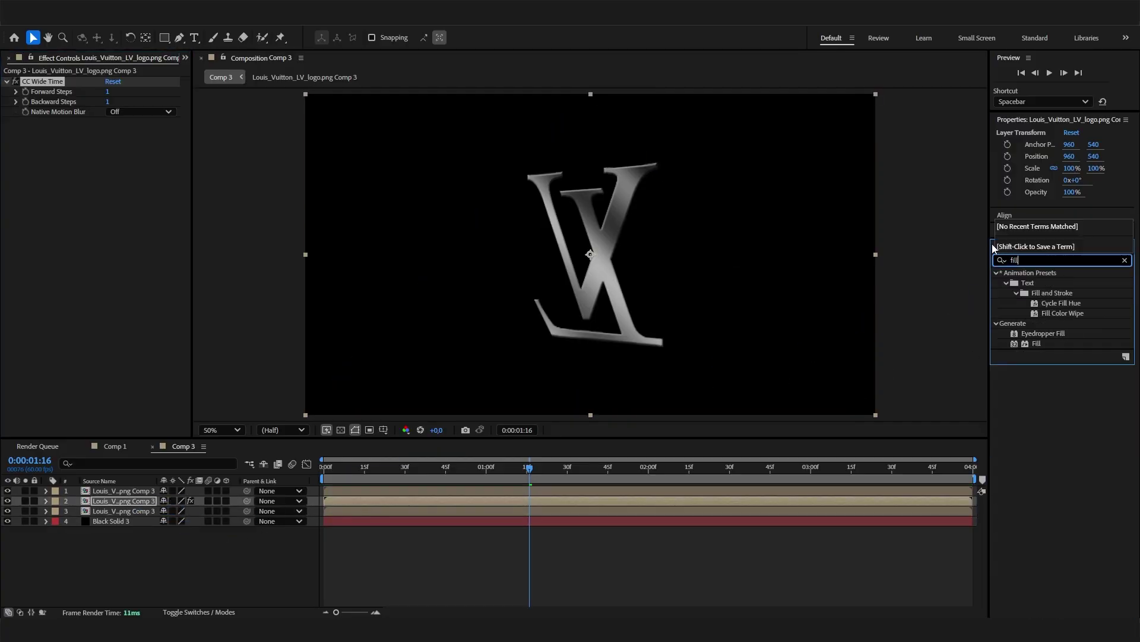
pyautogui.moveTo(1023, 345); pyautogui.dragTo(94, 368)
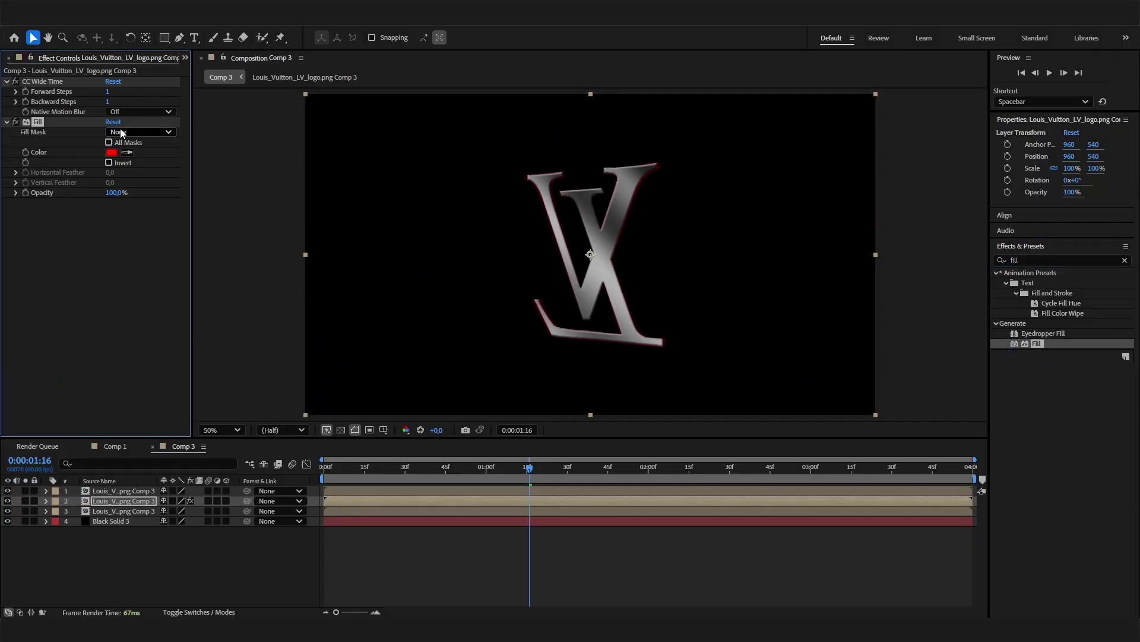
# - Set CC Wide Time's backward steps to 20 and preview the red echo trails
pyautogui.click(126, 260)
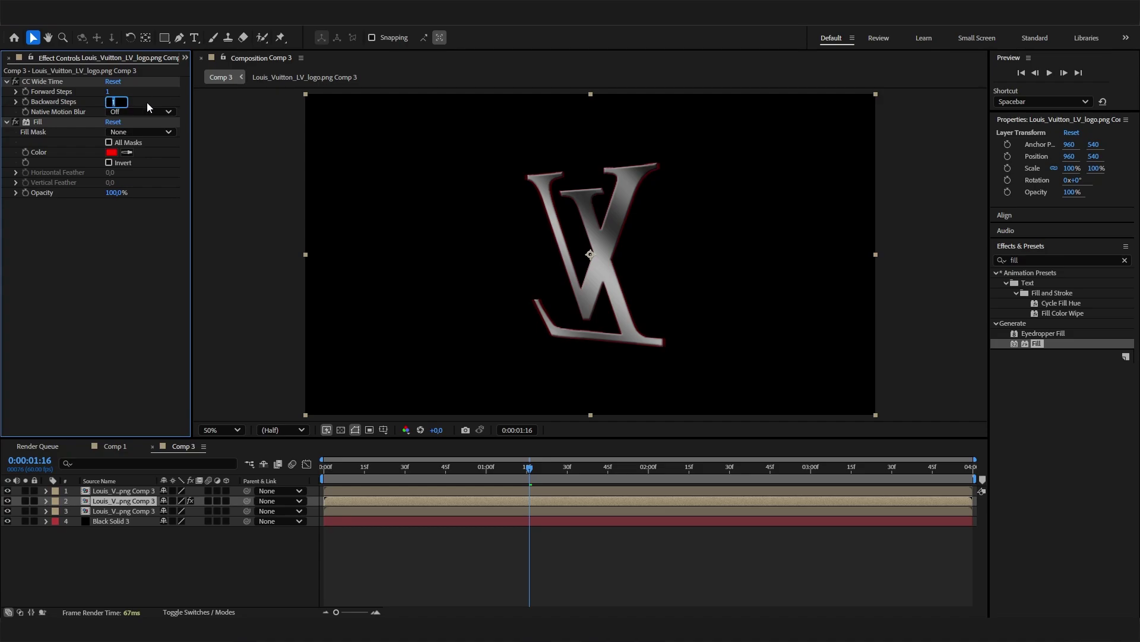
pyautogui.write('20')
pyautogui.press('Return')
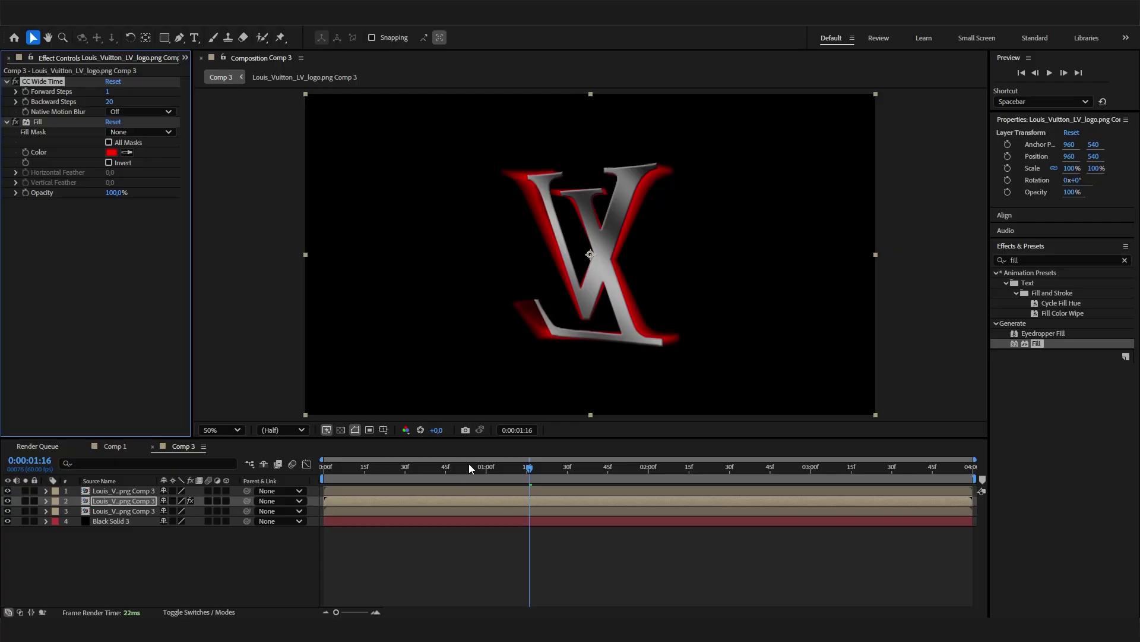
pyautogui.moveTo(469, 465); pyautogui.dragTo(689, 469)
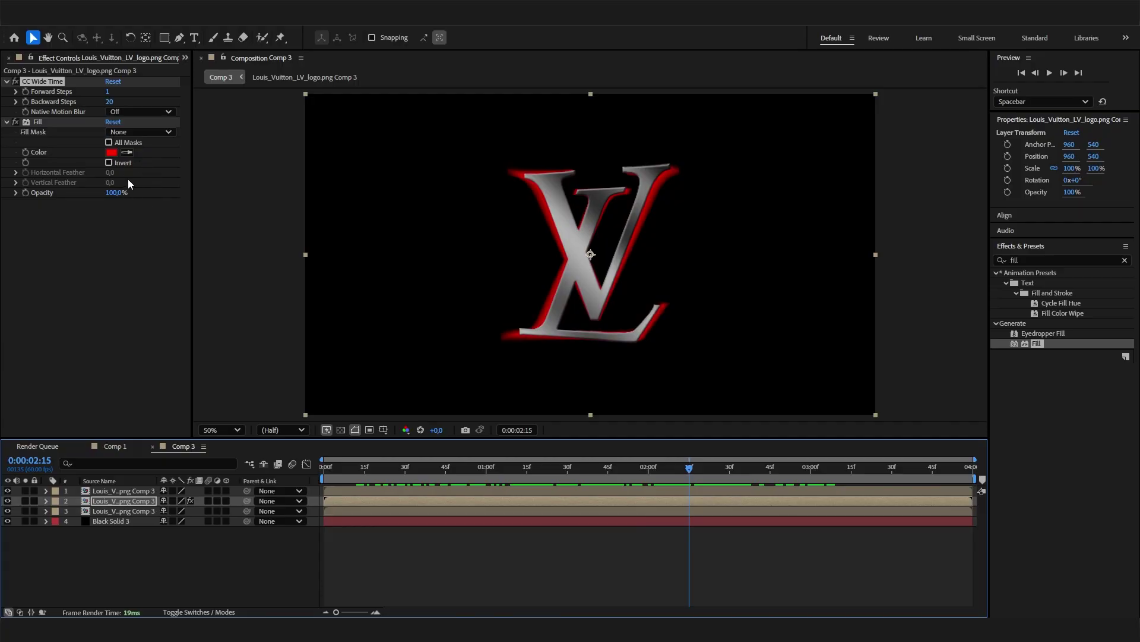
# - Change the second logo copy's fill colour from red to green (#40D740)
pyautogui.click(112, 152)
pyautogui.click(368, 328)
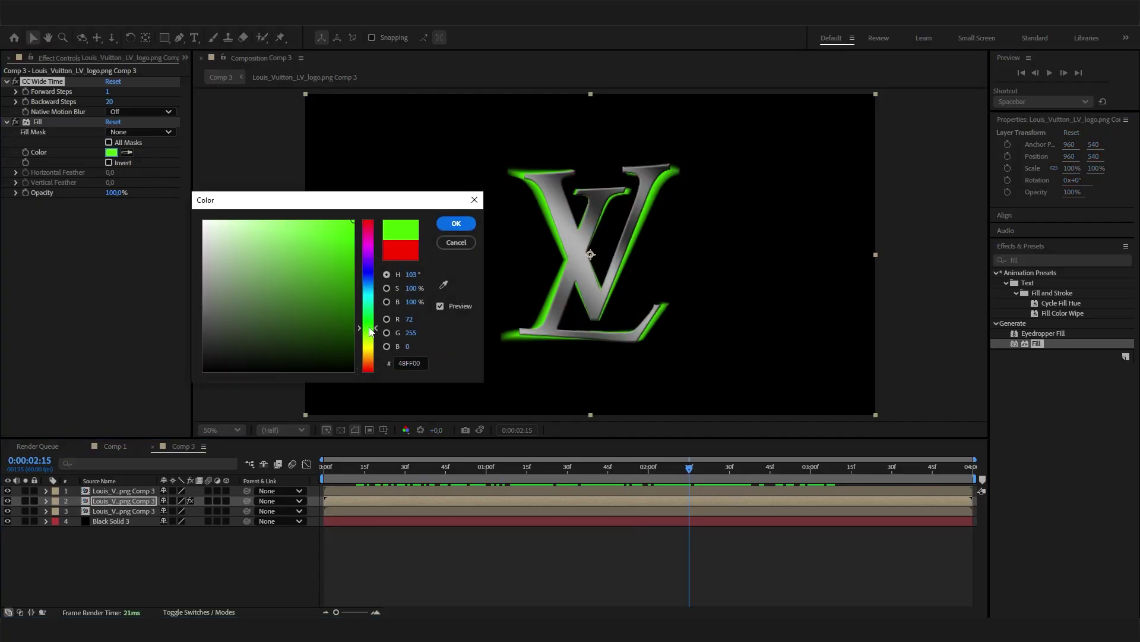
pyautogui.click(303, 241)
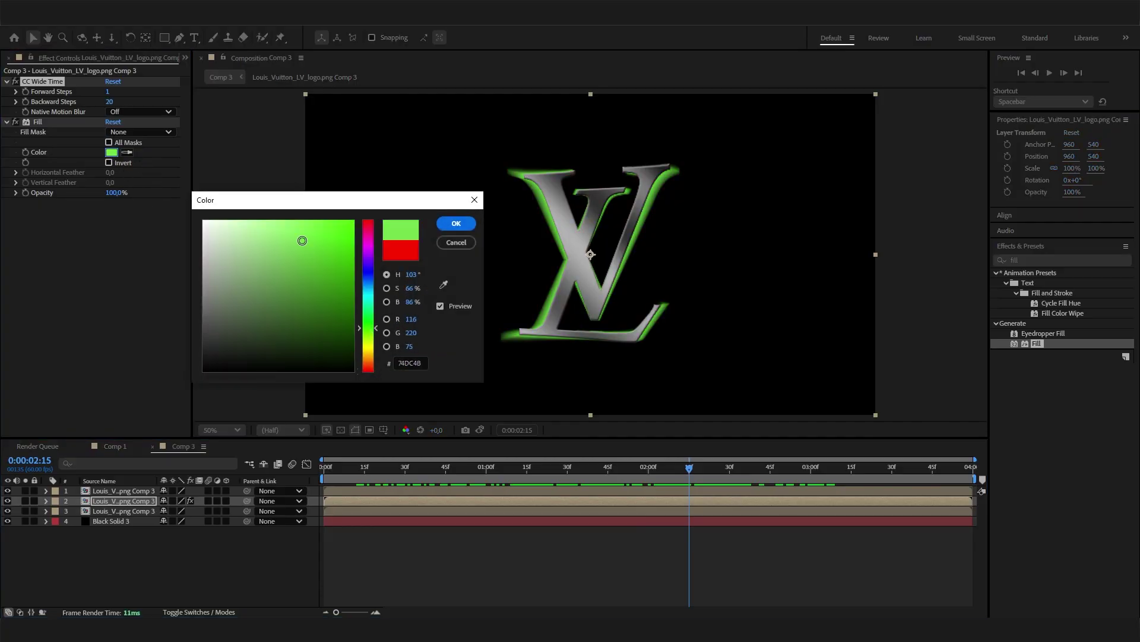
pyautogui.click(368, 317)
pyautogui.click(369, 320)
pyautogui.moveTo(294, 266)
pyautogui.mouseDown()
pyautogui.moveTo(292, 231)
pyautogui.moveTo(316, 249)
pyautogui.moveTo(309, 272)
pyautogui.moveTo(309, 244)
pyautogui.mouseUp()
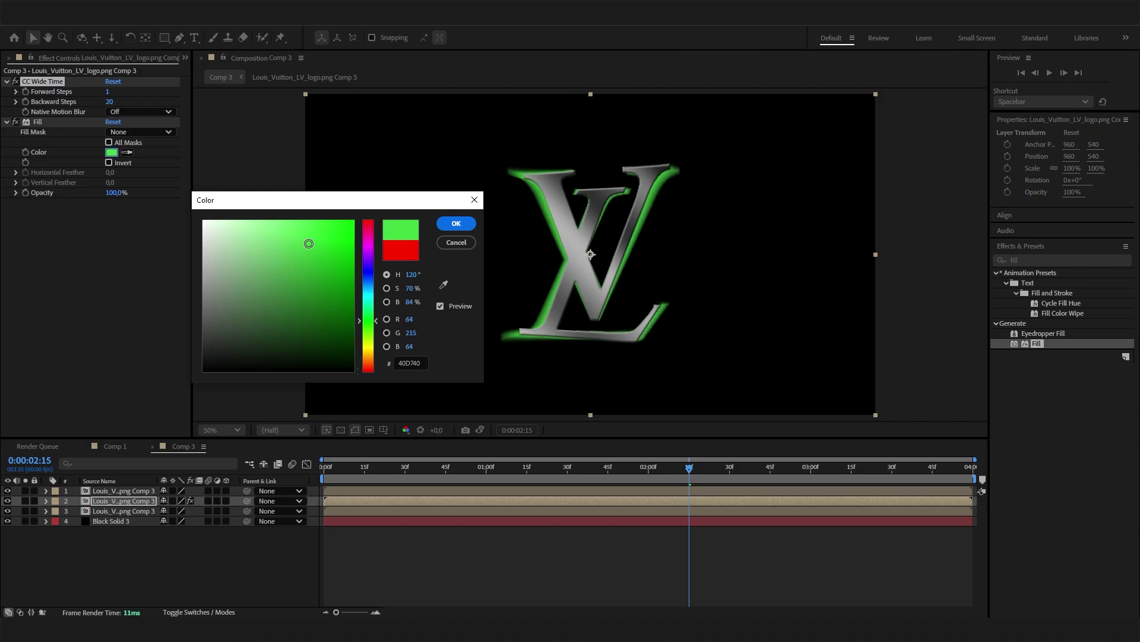
pyautogui.click(443, 224)
# - Scrub the timeline to check the green trail, then view the full Comp 1 composite
pyautogui.click(603, 463)
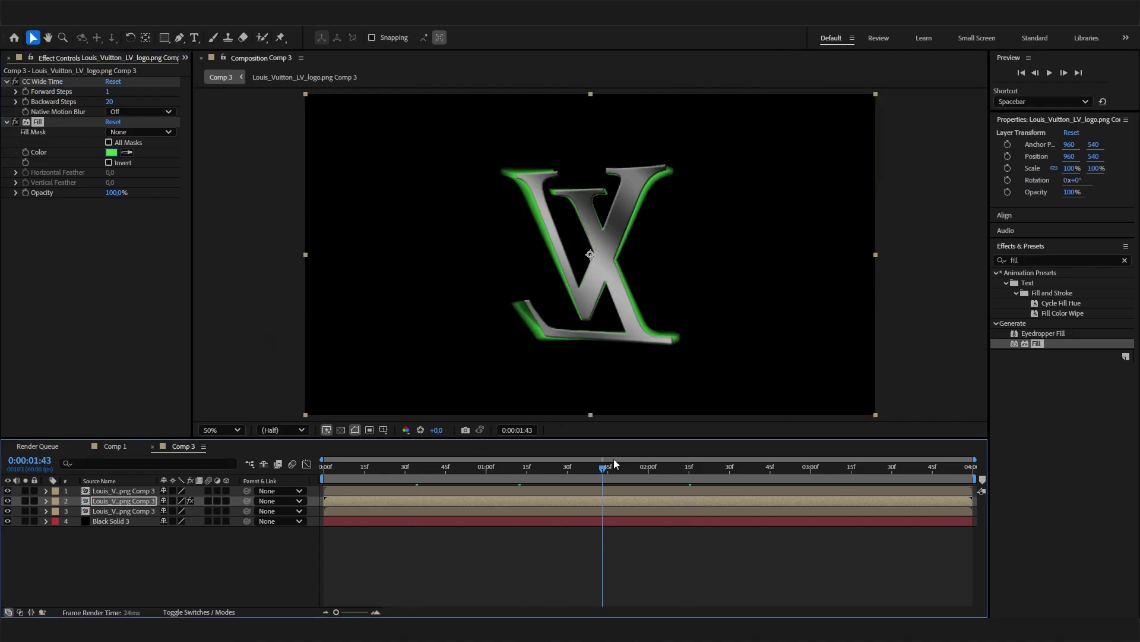
pyautogui.moveTo(614, 458); pyautogui.dragTo(548, 451)
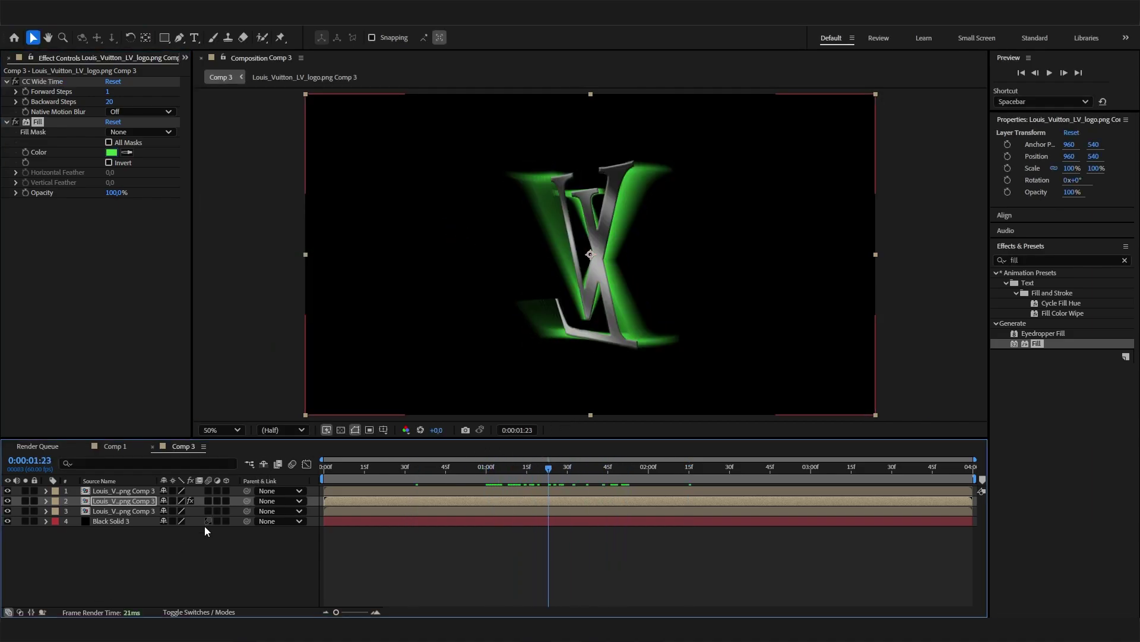
pyautogui.click(115, 446)
pyautogui.scroll(2, 544, 298)
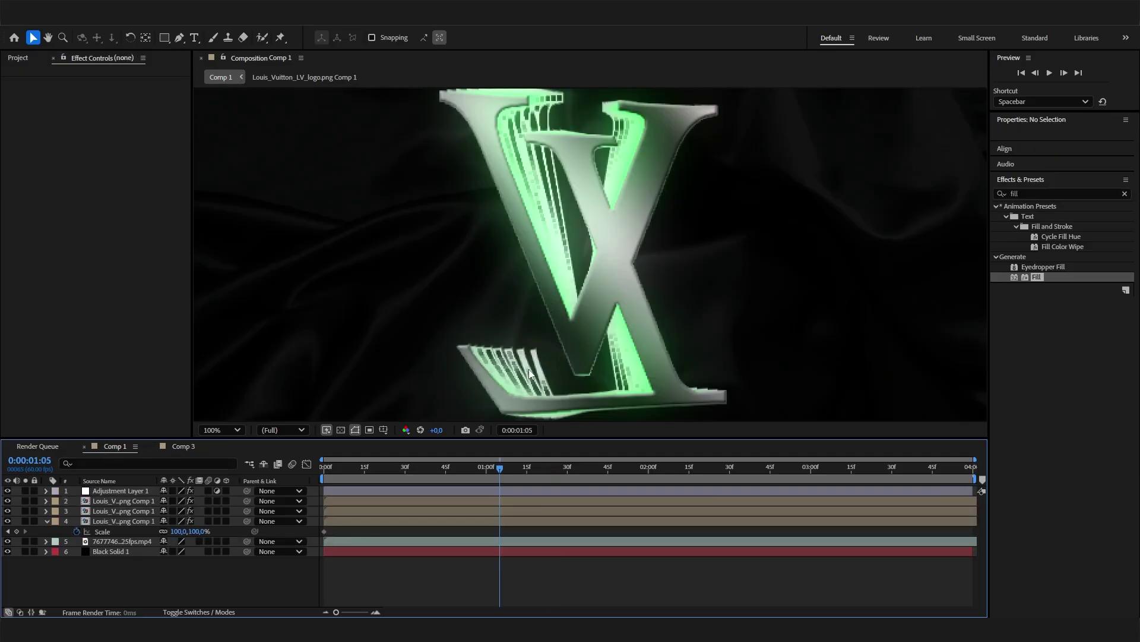
pyautogui.scroll(-2, 541, 266)
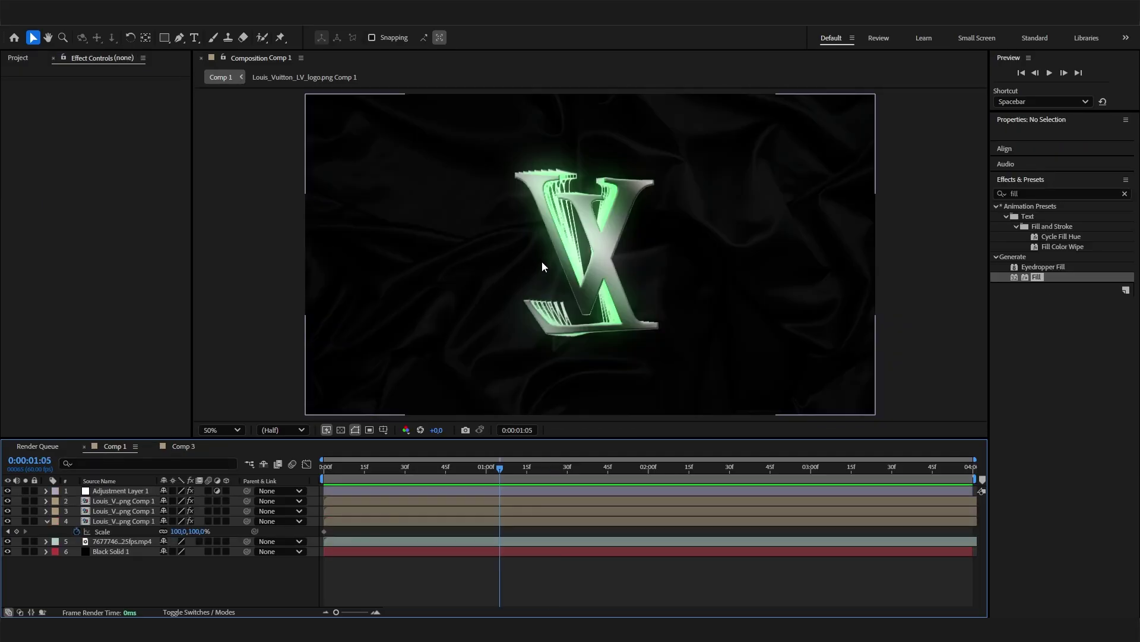
# - Return to Comp 3 and select the third logo layer
pyautogui.click(183, 447)
pyautogui.click(126, 512)
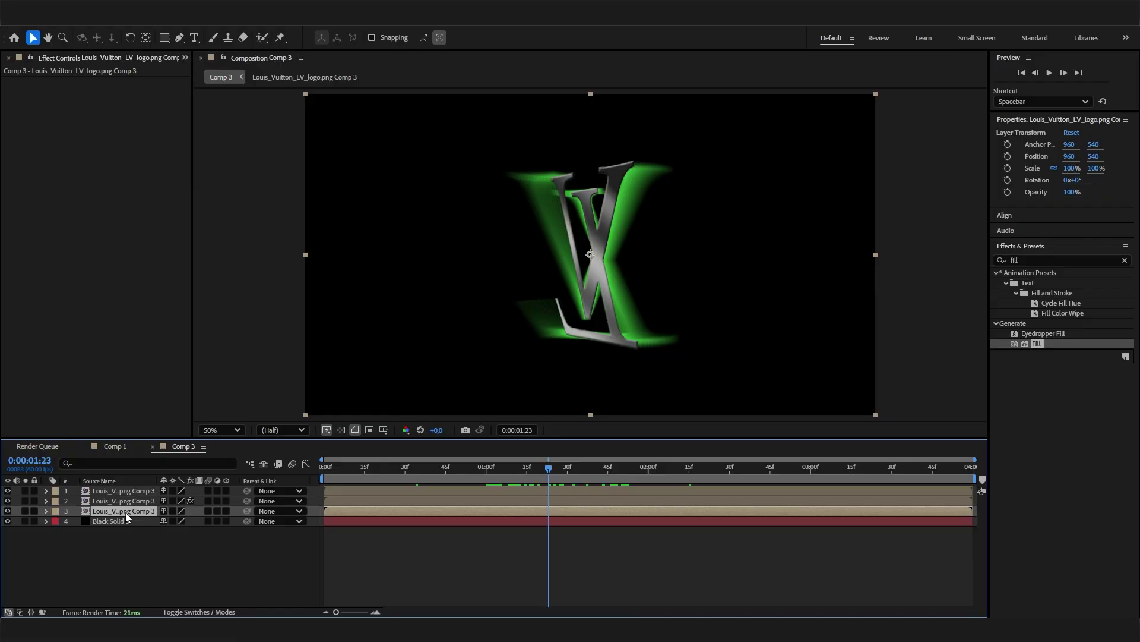
pyautogui.keyDown('ctrl'); pyautogui.click(128, 514); pyautogui.keyUp('ctrl')
pyautogui.click(130, 513)
# - Apply Find Edges to the third logo layer with Invert switched on
pyautogui.click(1013, 261)
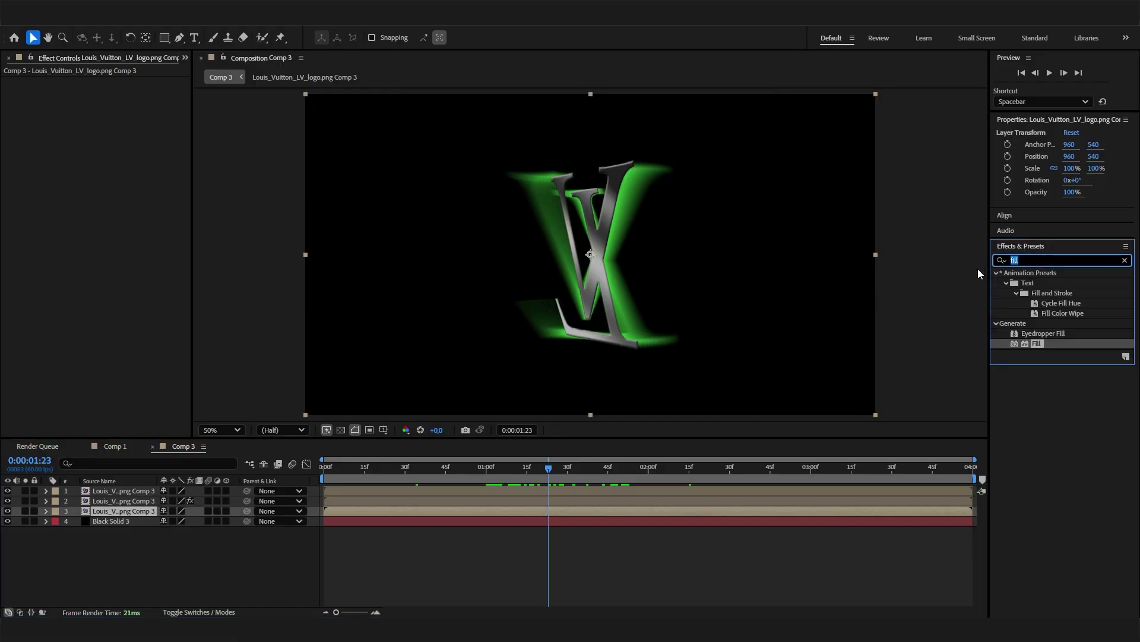
pyautogui.write('find')
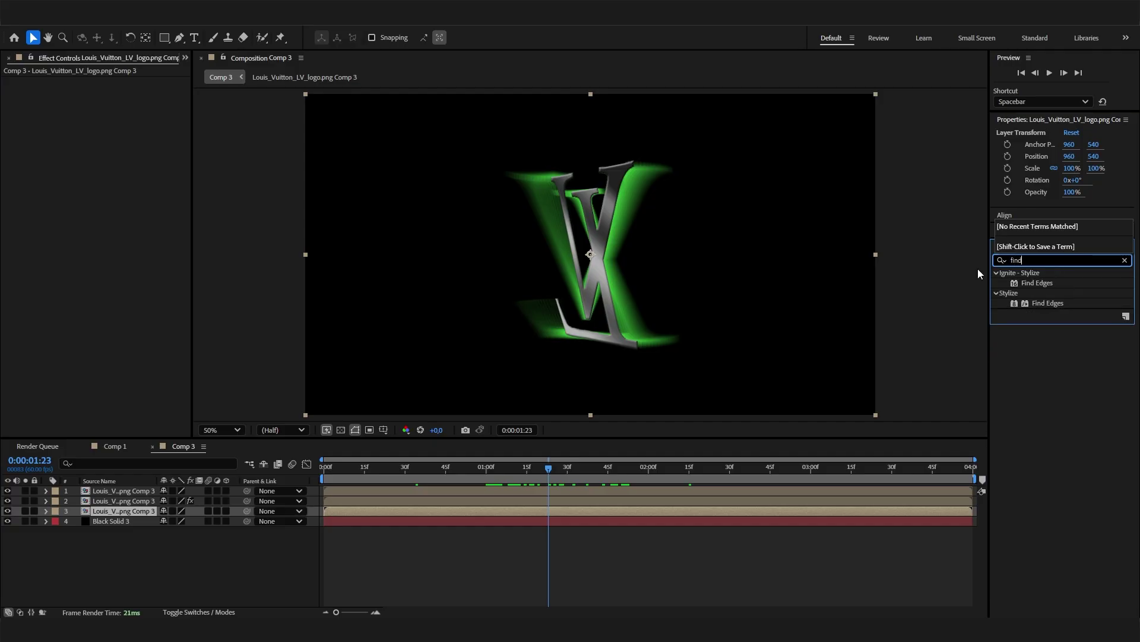
pyautogui.moveTo(1047, 303); pyautogui.dragTo(138, 186)
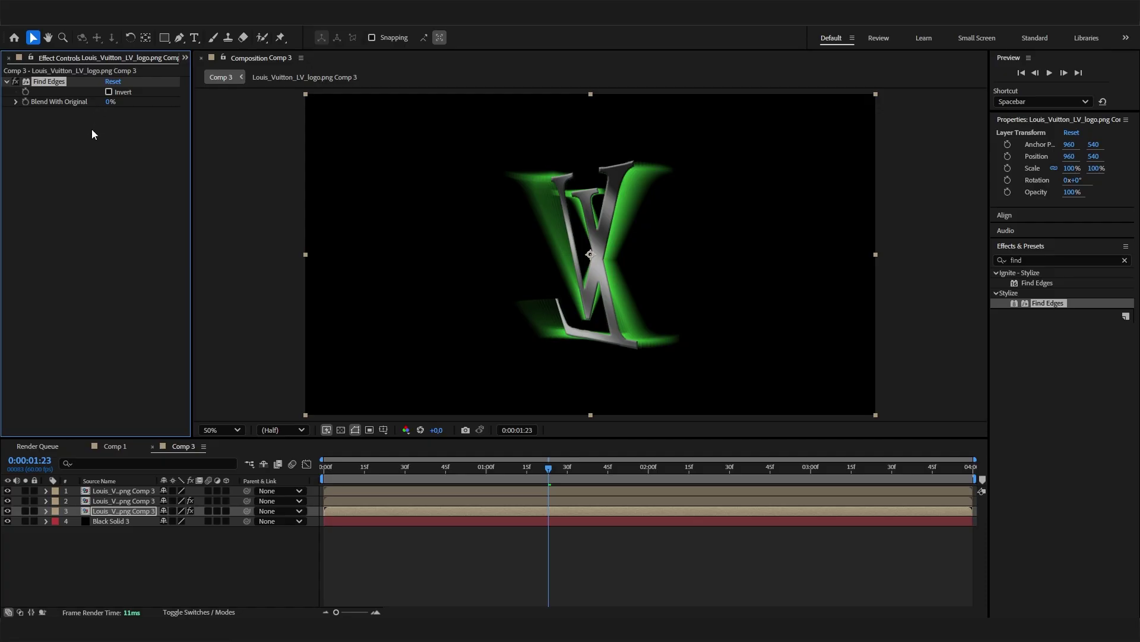
pyautogui.click(114, 155)
pyautogui.click(119, 93)
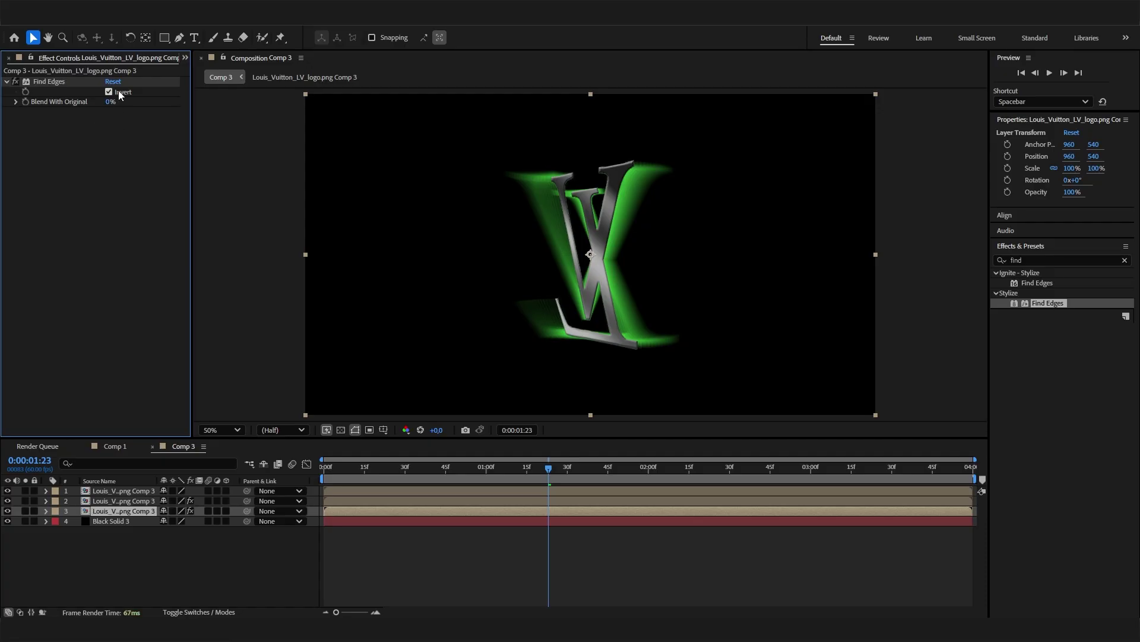
# - Apply Echo to the third logo layer: echo time -0.040, starting intensity 1, 7 echoes
pyautogui.hotkey('ctrl', '5')
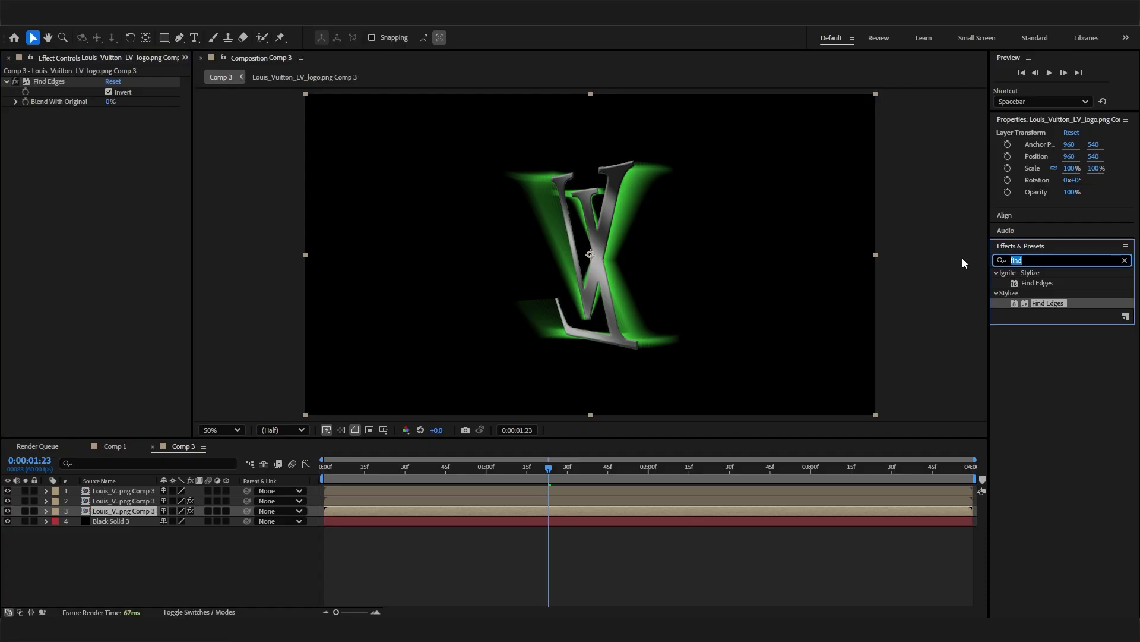
pyautogui.write('echo')
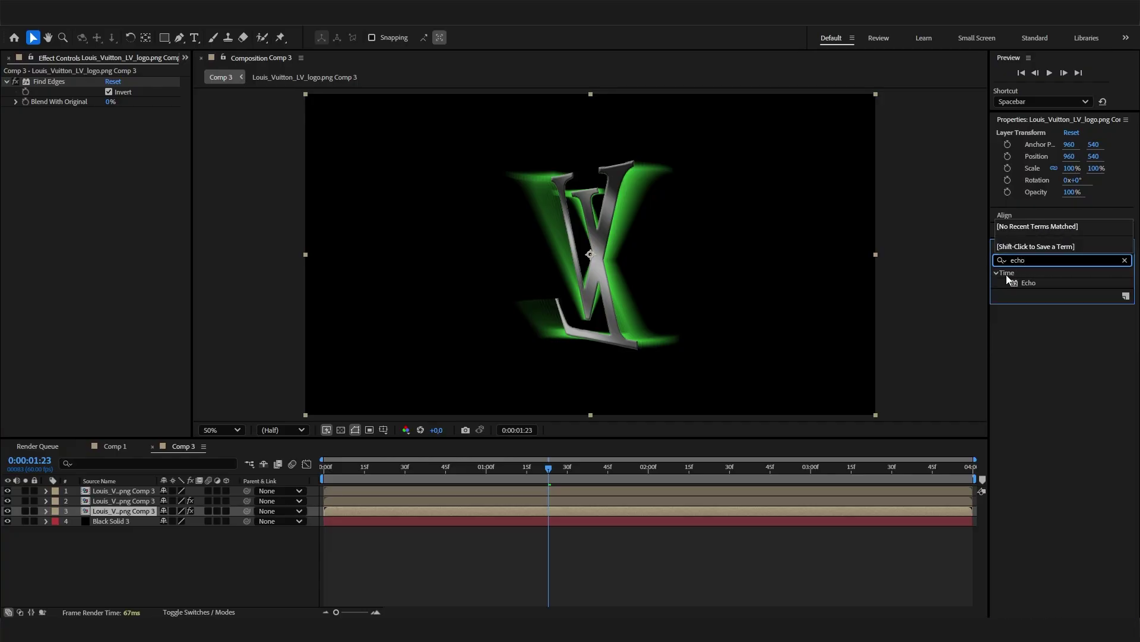
pyautogui.moveTo(1028, 283); pyautogui.dragTo(172, 226)
pyautogui.click(119, 121)
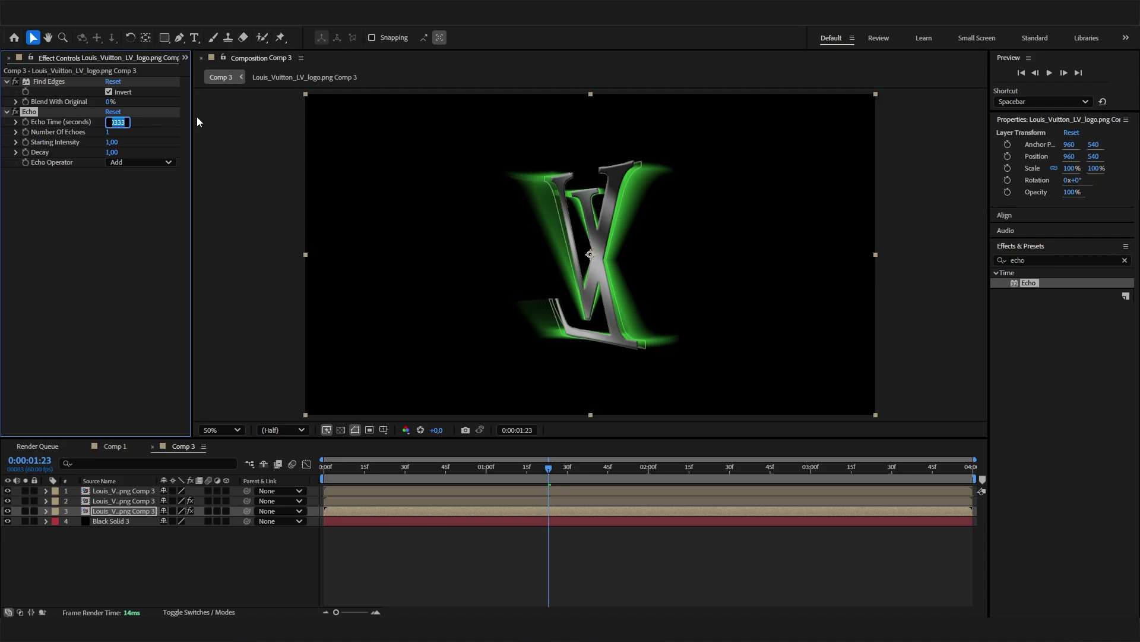
pyautogui.write('-0')
pyautogui.press('Return')
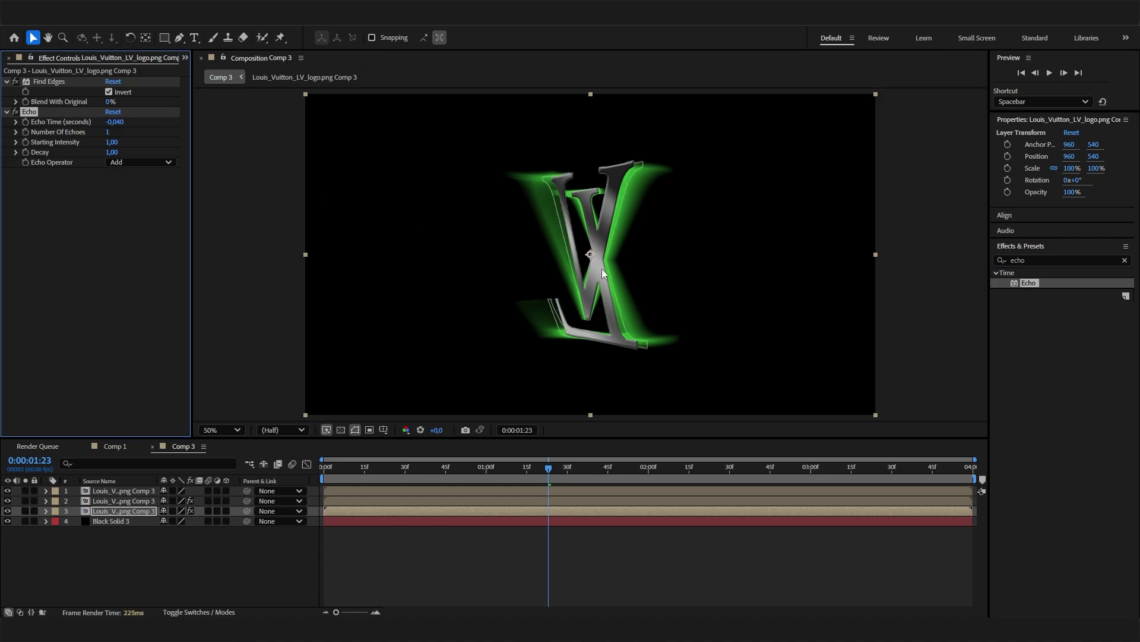
pyautogui.click(112, 142)
pyautogui.press('Return')
pyautogui.write('7')
pyautogui.press('Return')
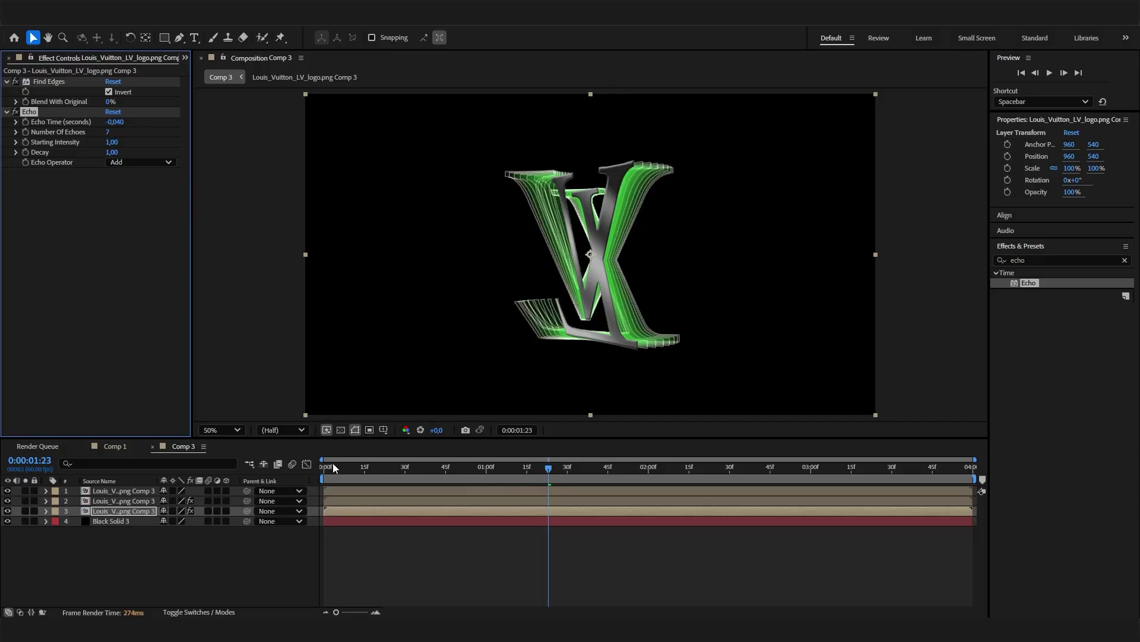
pyautogui.moveTo(453, 467); pyautogui.dragTo(557, 466)
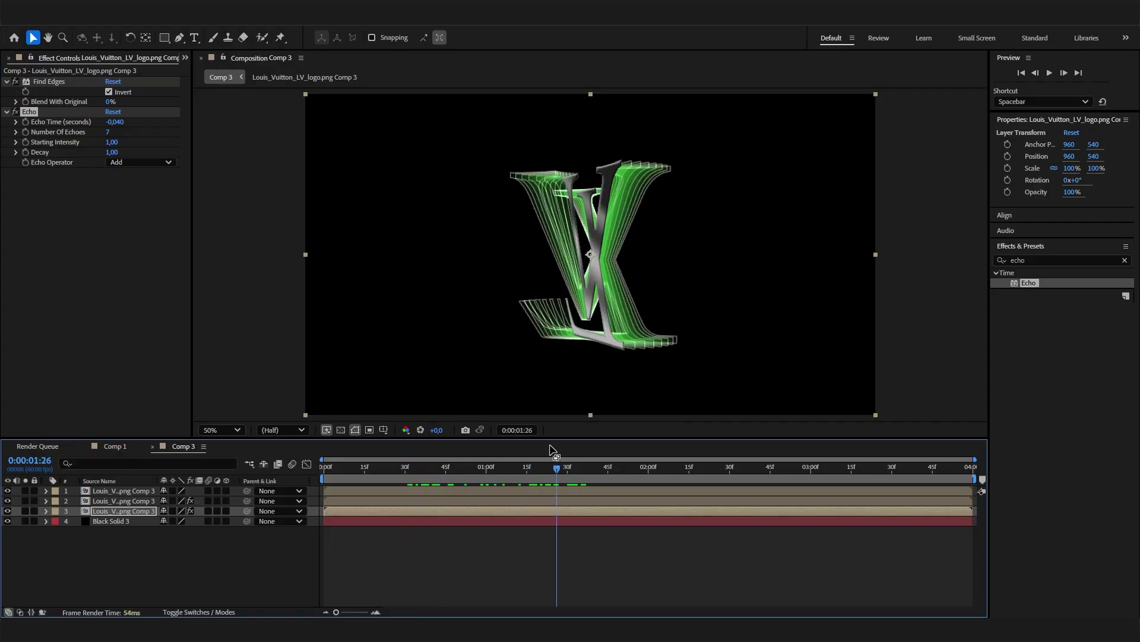
# - Add the Minimax effect to the third logo layer
pyautogui.click(1043, 262)
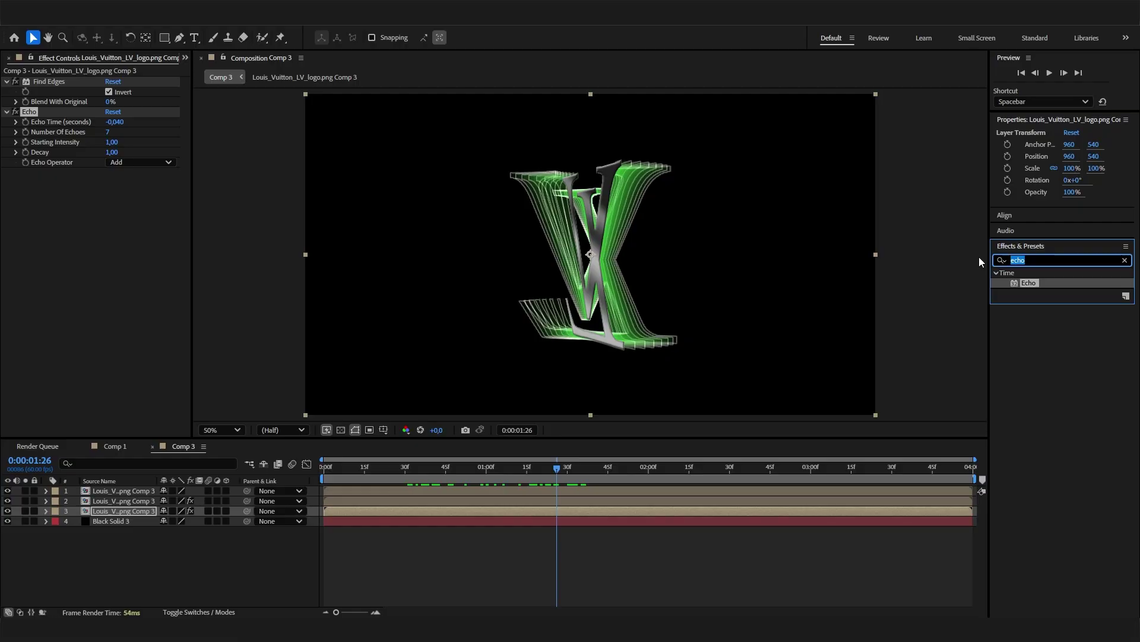
pyautogui.press('BackSpace')
pyautogui.write('min')
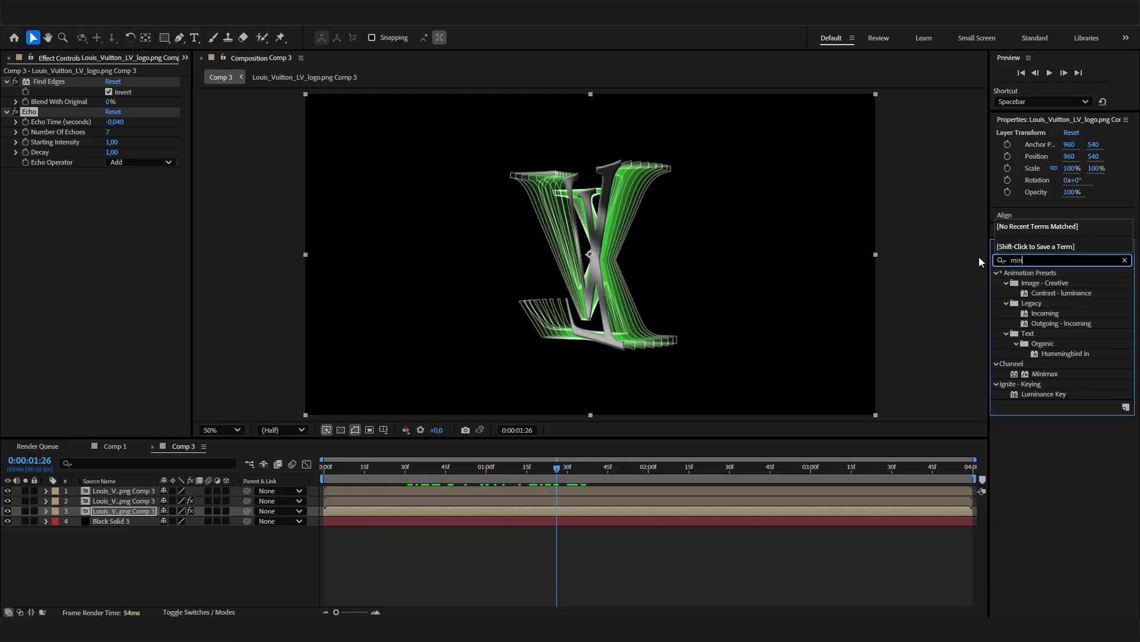
pyautogui.write('i')
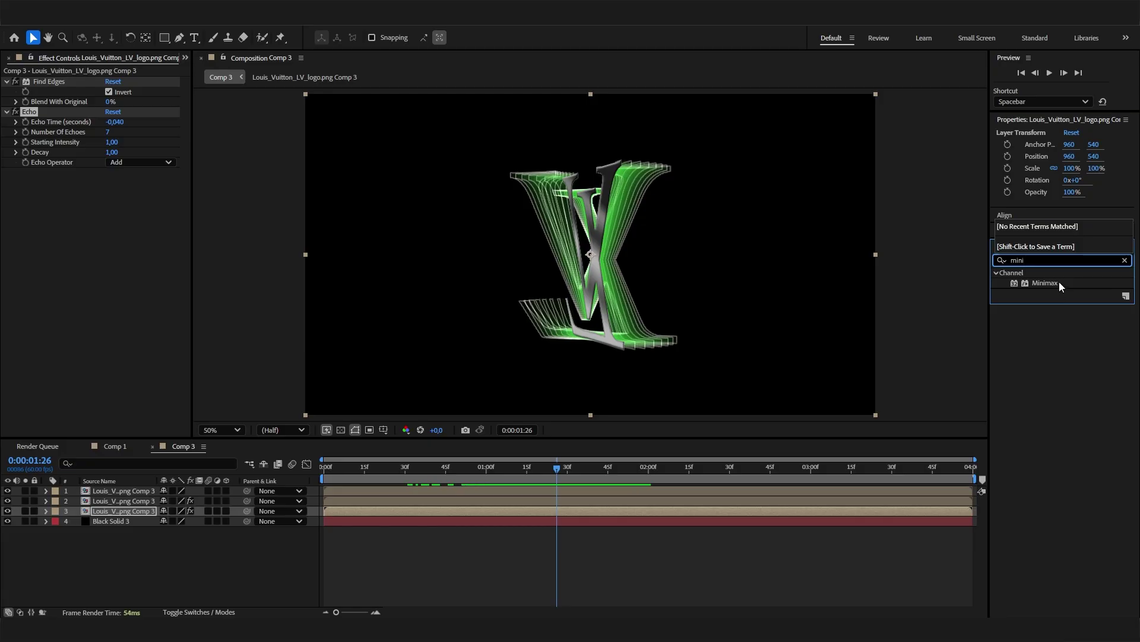
pyautogui.moveTo(1059, 281); pyautogui.dragTo(131, 261)
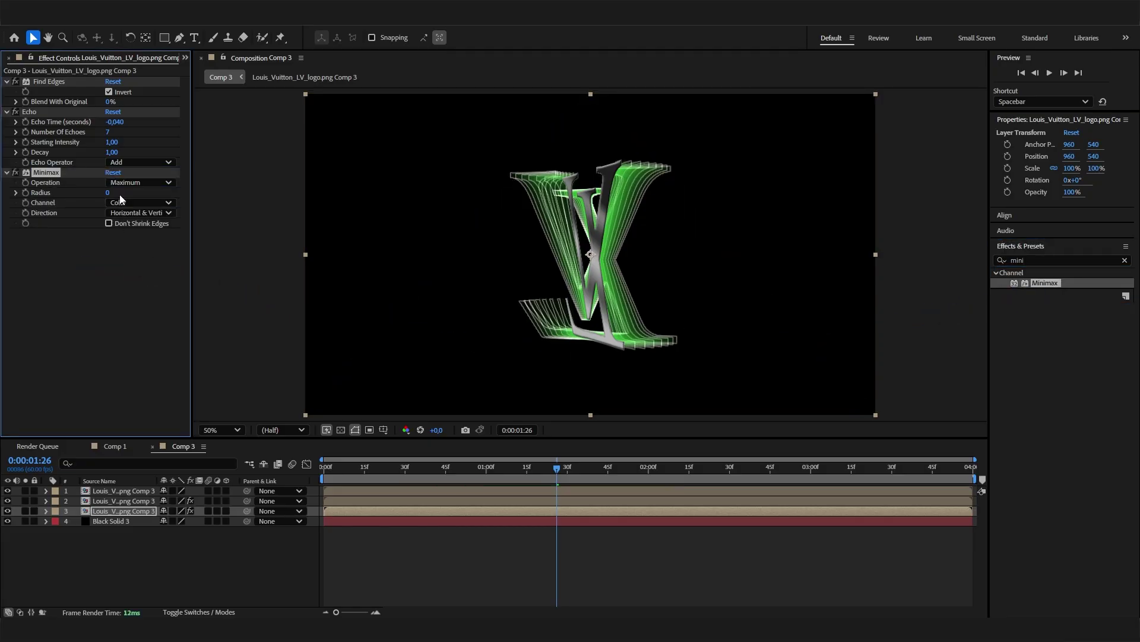
# - Set Minimax to Maximum Then Minimum with radius 2 and check the edges at later frames
pyautogui.click(159, 182)
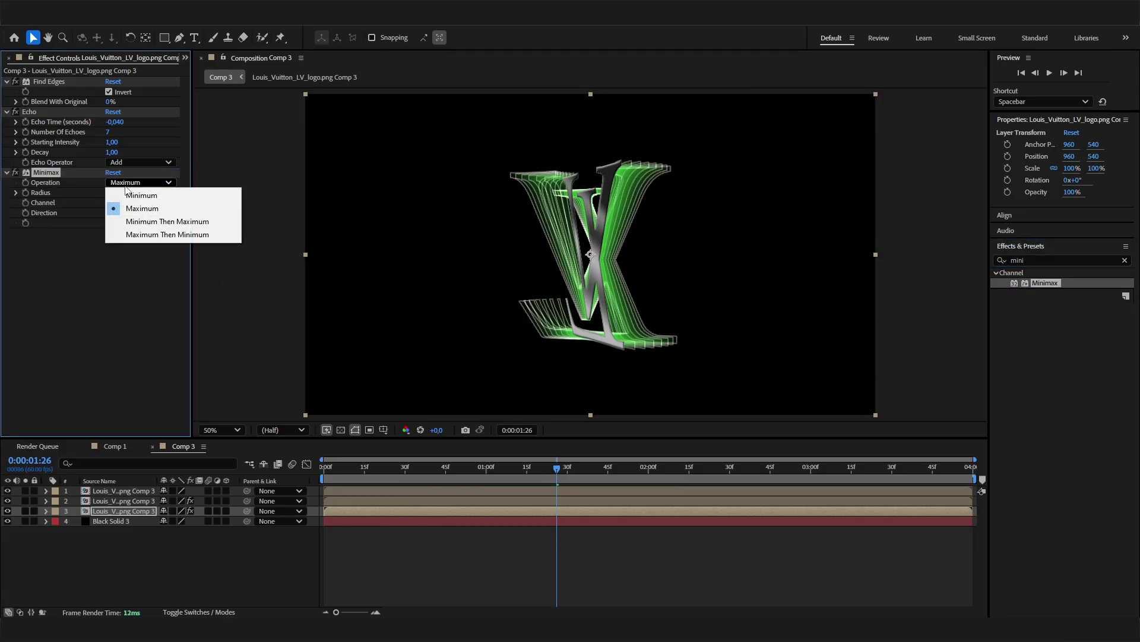
pyautogui.click(143, 234)
pyautogui.moveTo(110, 195); pyautogui.dragTo(183, 193)
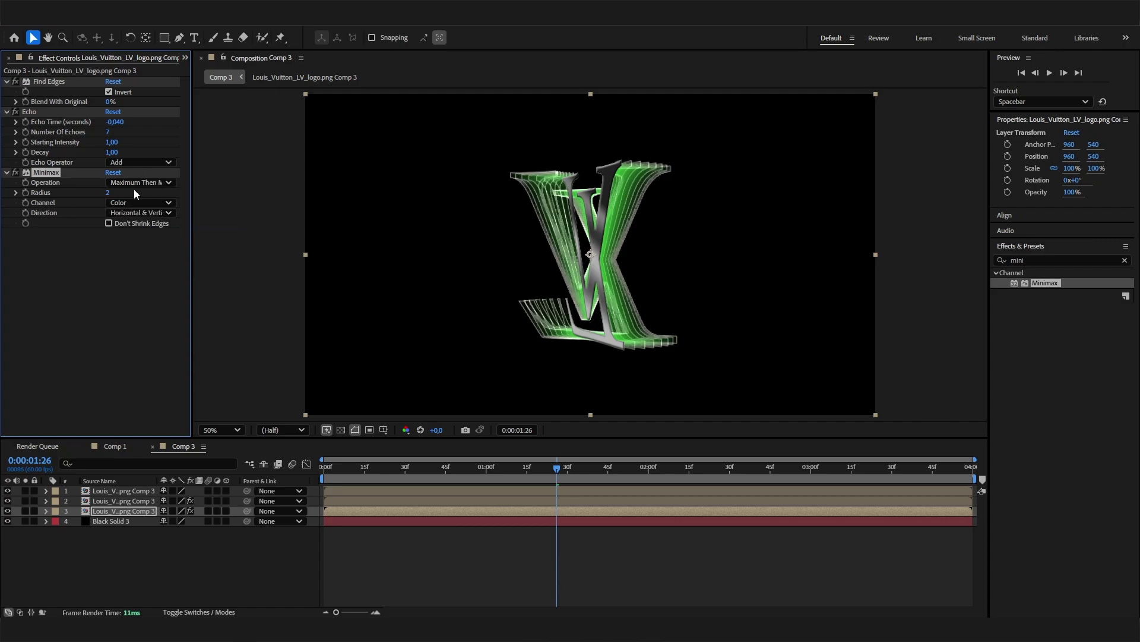
pyautogui.click(106, 194)
pyautogui.write('3')
pyautogui.press('Return')
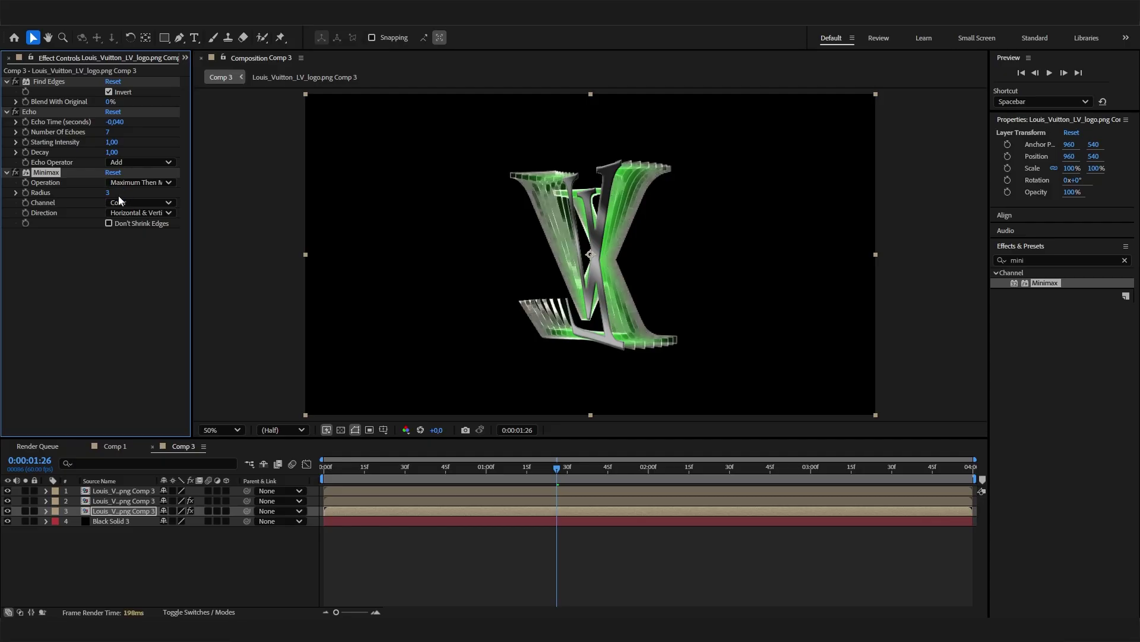
pyautogui.press('/')
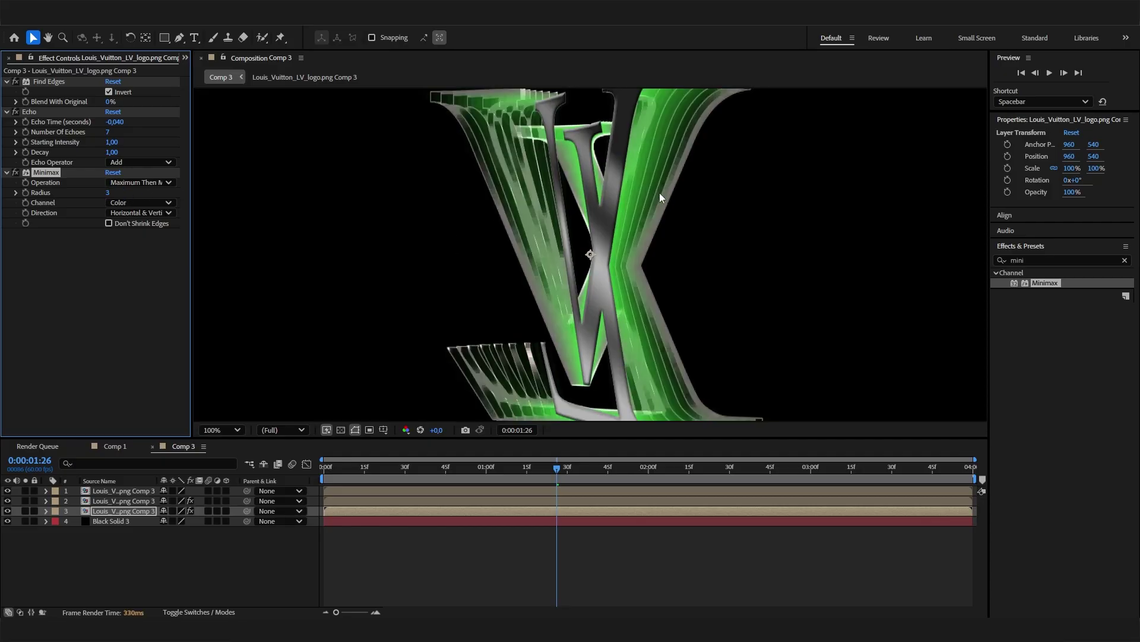
pyautogui.press(',')
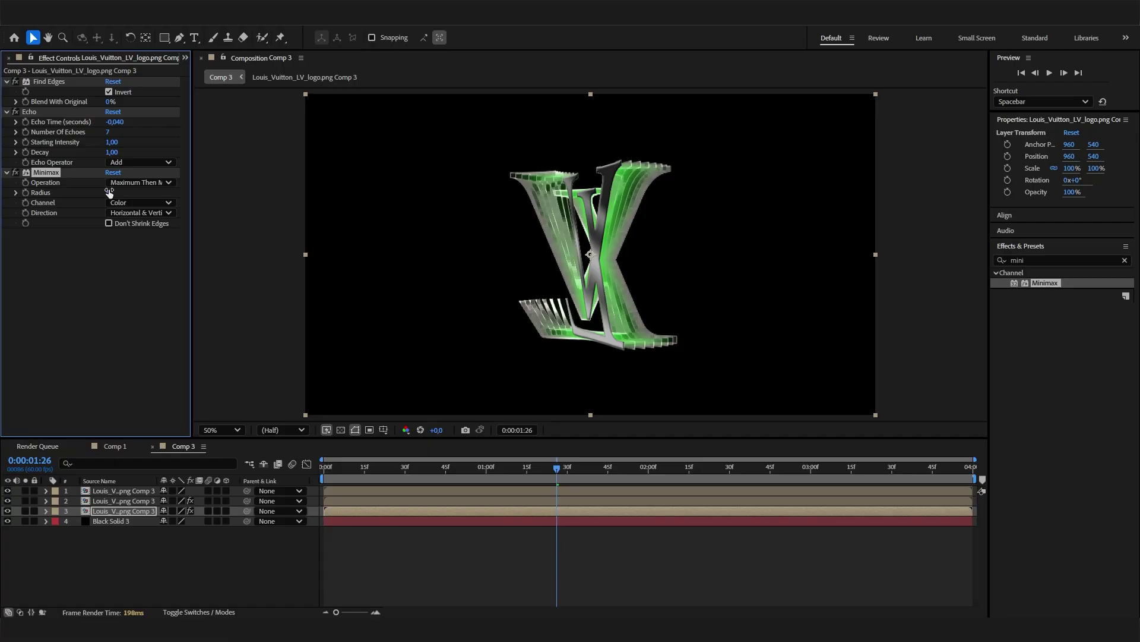
pyautogui.press('Return')
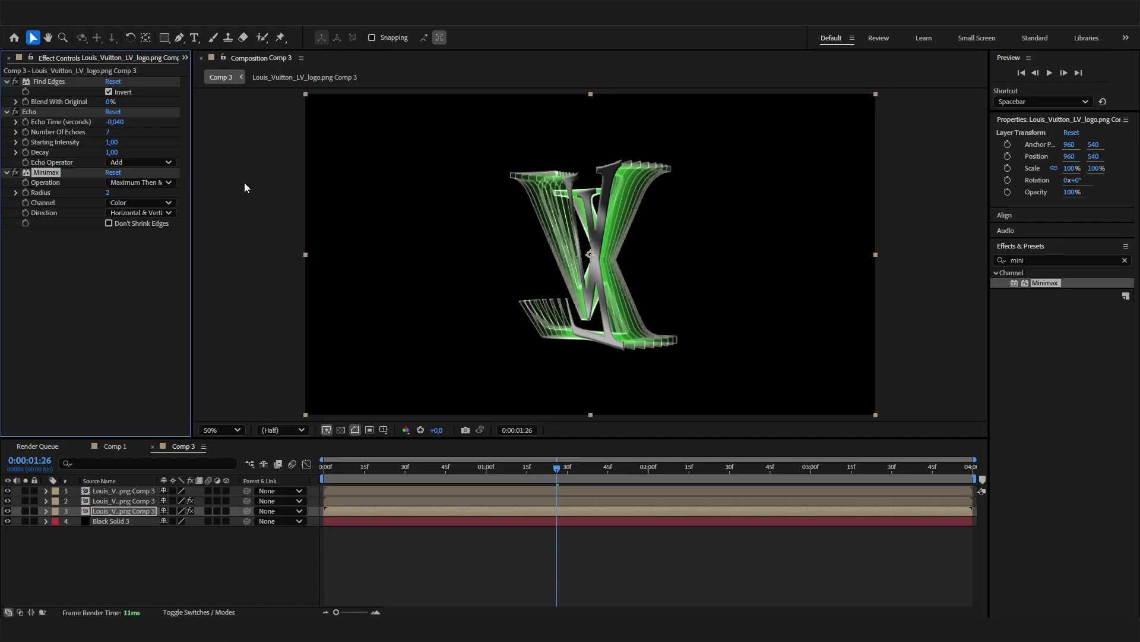
pyautogui.moveTo(432, 469); pyautogui.dragTo(486, 514)
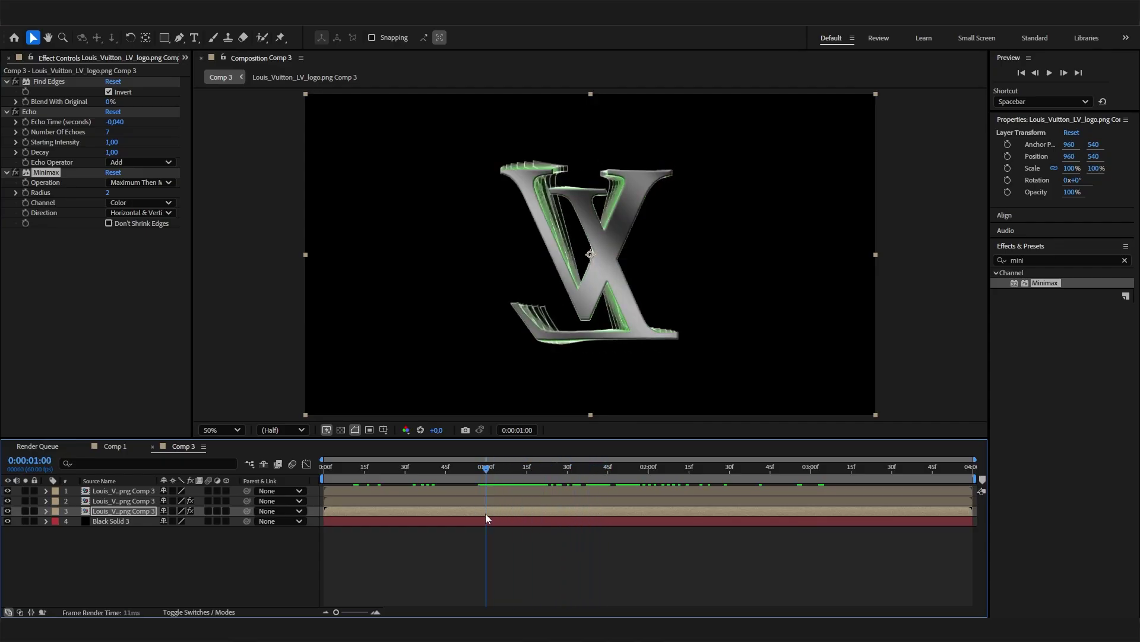
# - Play back Comp 1, then return to Comp 3 and scrub through its animation
pyautogui.click(115, 446)
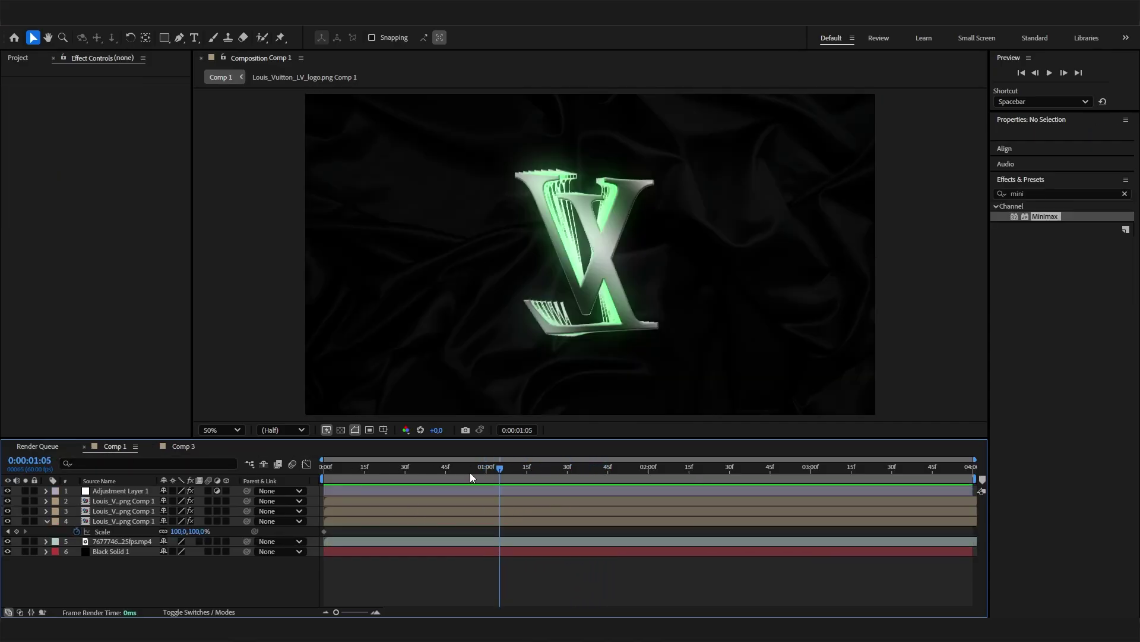
pyautogui.press('space')
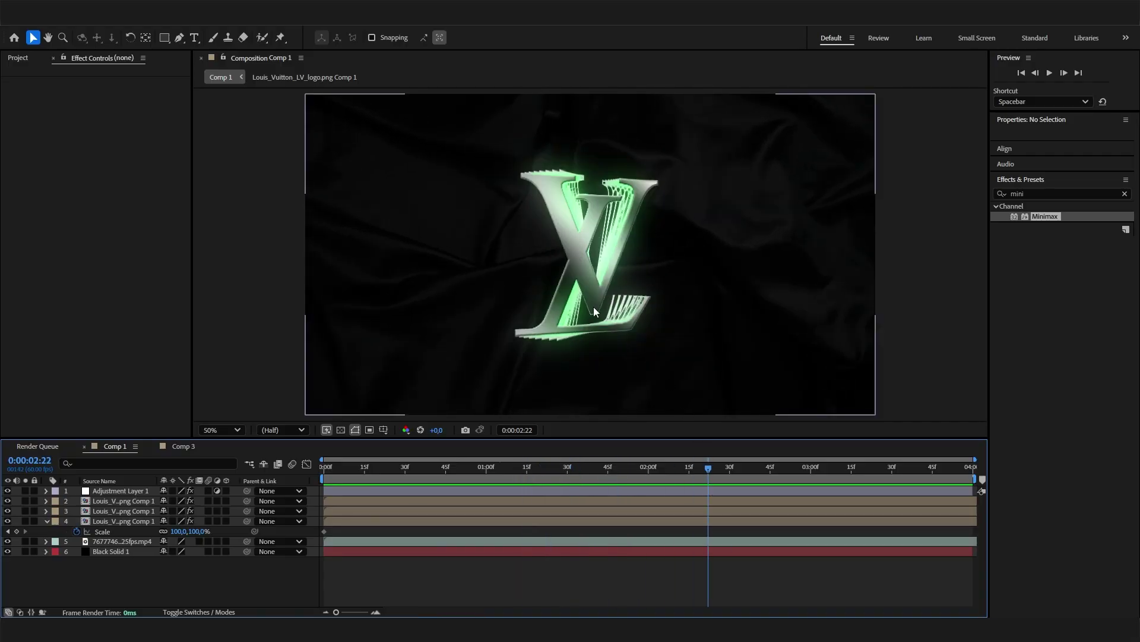
pyautogui.press('space')
pyautogui.click(185, 446)
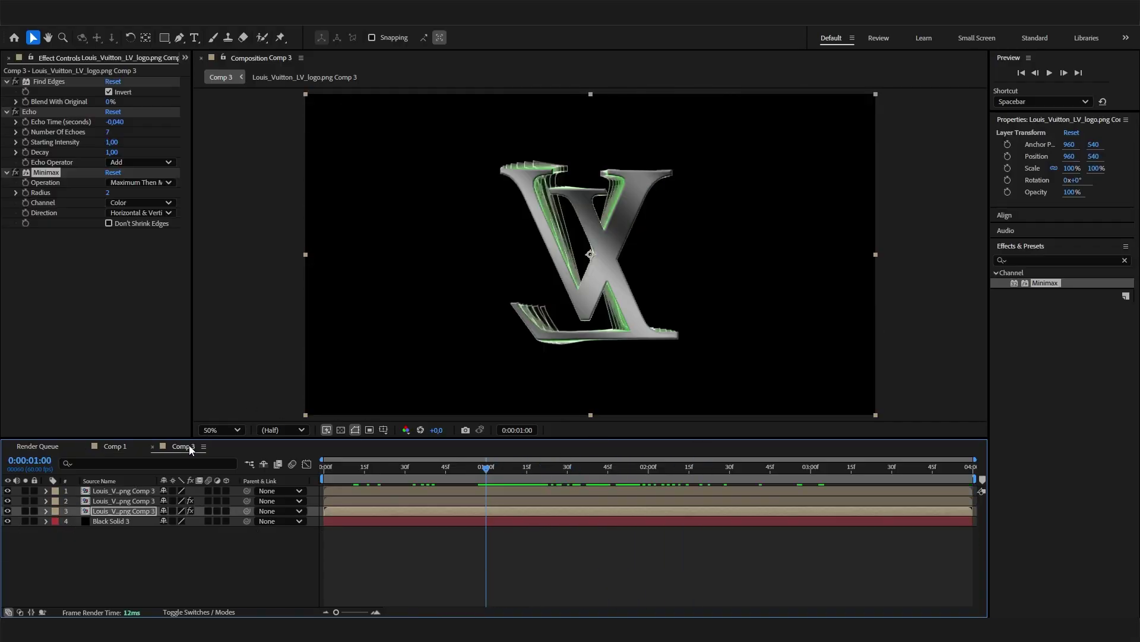
pyautogui.moveTo(454, 459); pyautogui.dragTo(554, 486)
# - Add a new adjustment layer and move it to the top of the layer stack
pyautogui.rightClick(215, 588)
pyautogui.moveTo(238, 446)
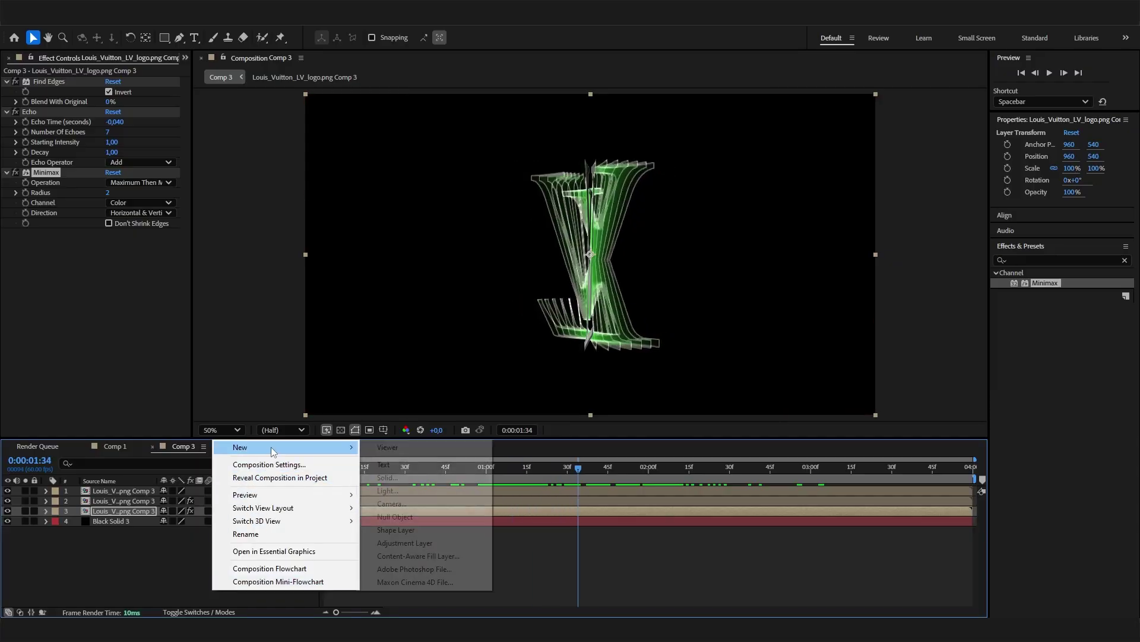
pyautogui.click(430, 542)
pyautogui.moveTo(119, 511); pyautogui.dragTo(120, 490)
# - Apply the Stylize Glow effect to Adjustment Layer 3
pyautogui.click(1018, 265)
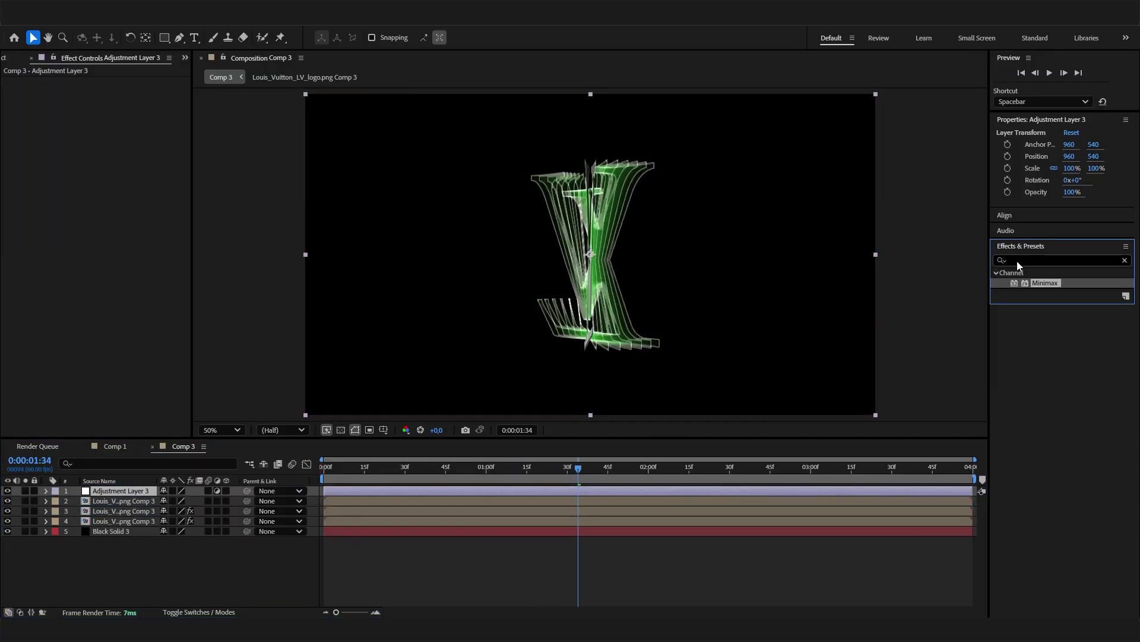
pyautogui.click(1094, 254)
pyautogui.write('go')
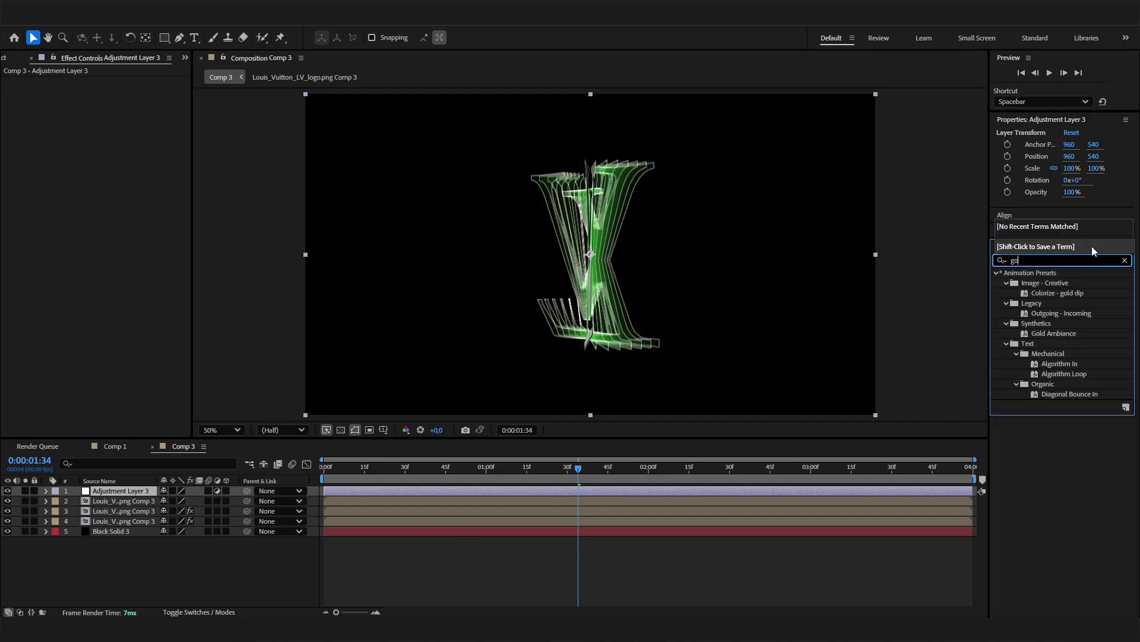
pyautogui.press('BackSpace')
pyautogui.press('BackSpace')
pyautogui.write('glo')
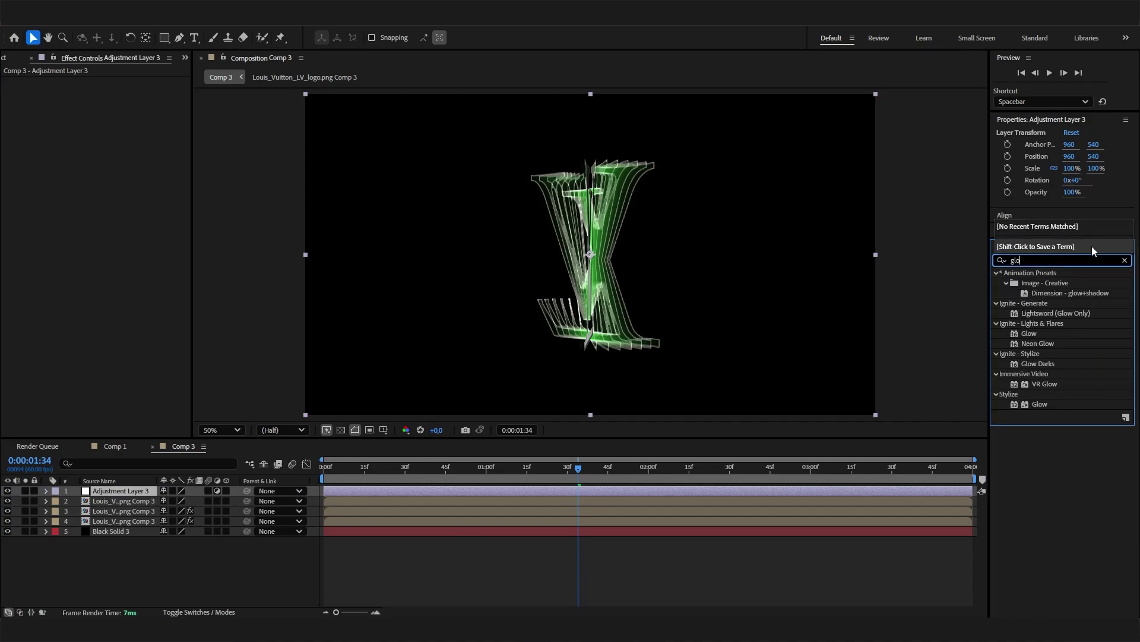
pyautogui.moveTo(1039, 404); pyautogui.dragTo(115, 489)
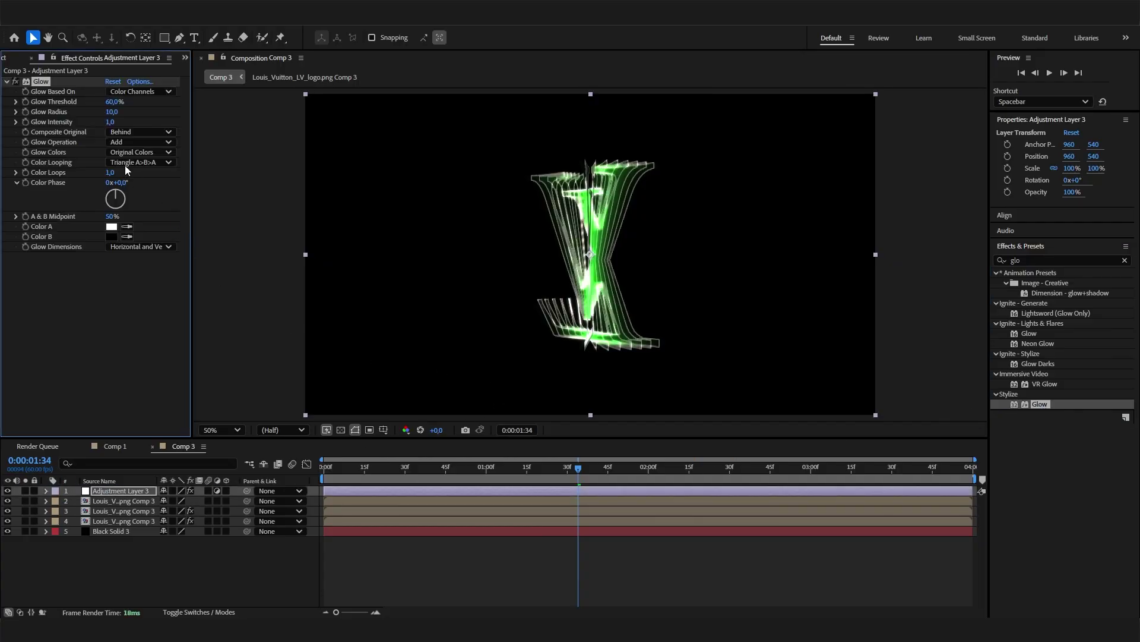
# - Set the Glow radius to 283 and the intensity to 1.2
pyautogui.moveTo(454, 468); pyautogui.dragTo(370, 467)
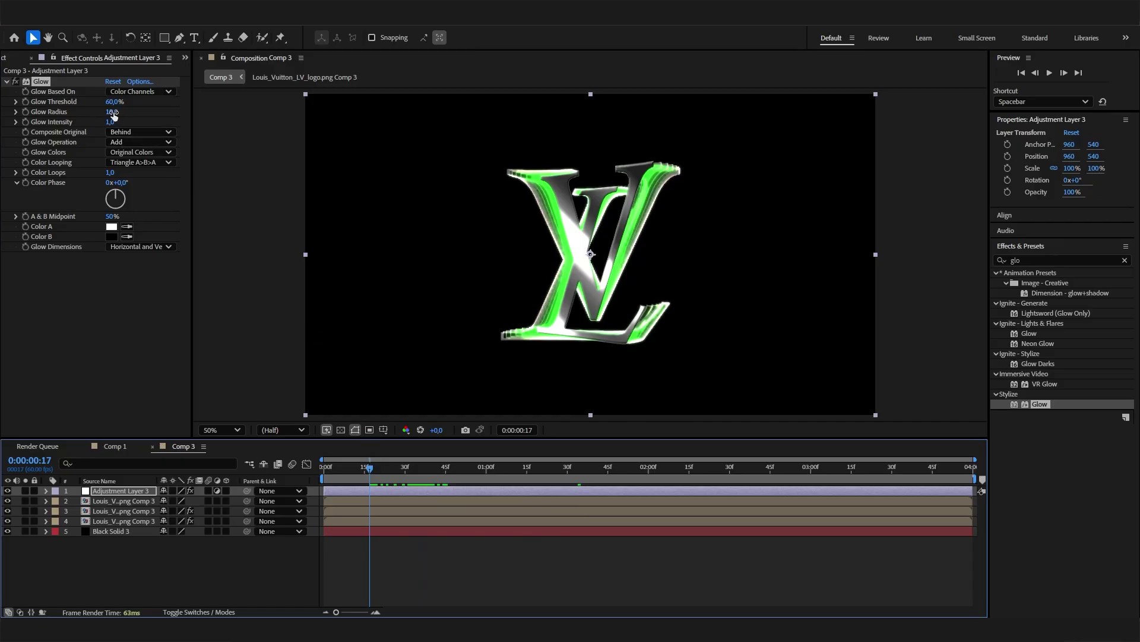
pyautogui.moveTo(112, 111); pyautogui.dragTo(267, 119)
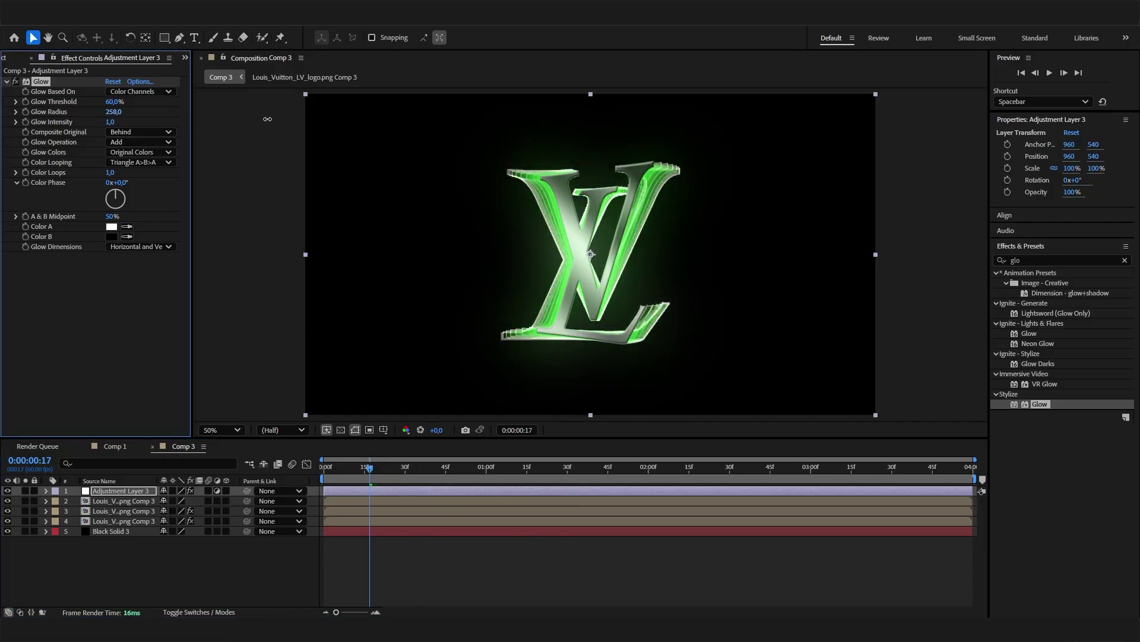
pyautogui.click(119, 125)
pyautogui.moveTo(115, 121)
pyautogui.mouseDown()
pyautogui.moveTo(138, 121)
pyautogui.moveTo(111, 125)
pyautogui.moveTo(129, 126)
pyautogui.mouseUp()
# - Add Brightness & Contrast at brightness -30, contrast -35 to Adjustment Layer 3
pyautogui.click(1038, 260)
pyautogui.write('color')
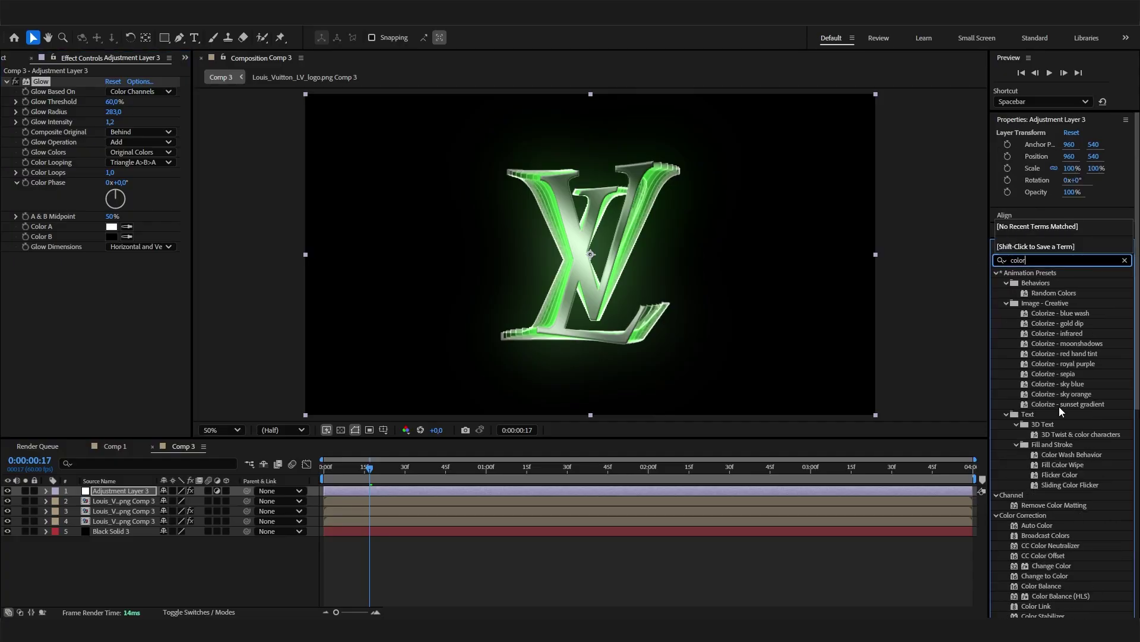
pyautogui.press('BackSpace')
pyautogui.press('BackSpace')
pyautogui.press('BackSpace')
pyautogui.press('BackSpace')
pyautogui.press('BackSpace')
pyautogui.write('brigh')
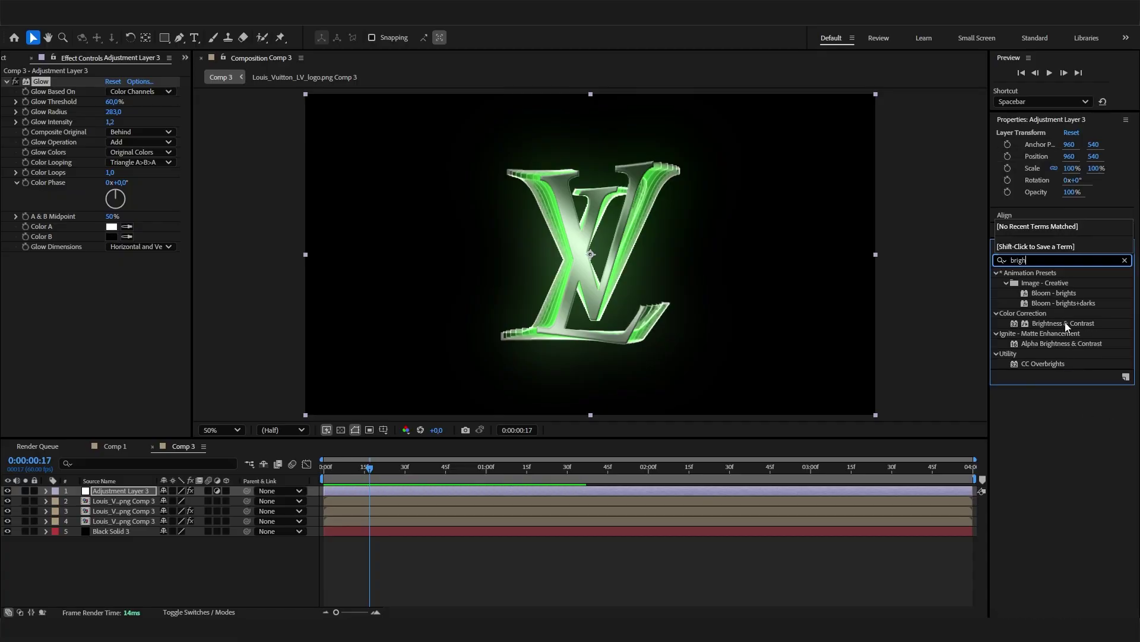
pyautogui.moveTo(1065, 323); pyautogui.dragTo(59, 288)
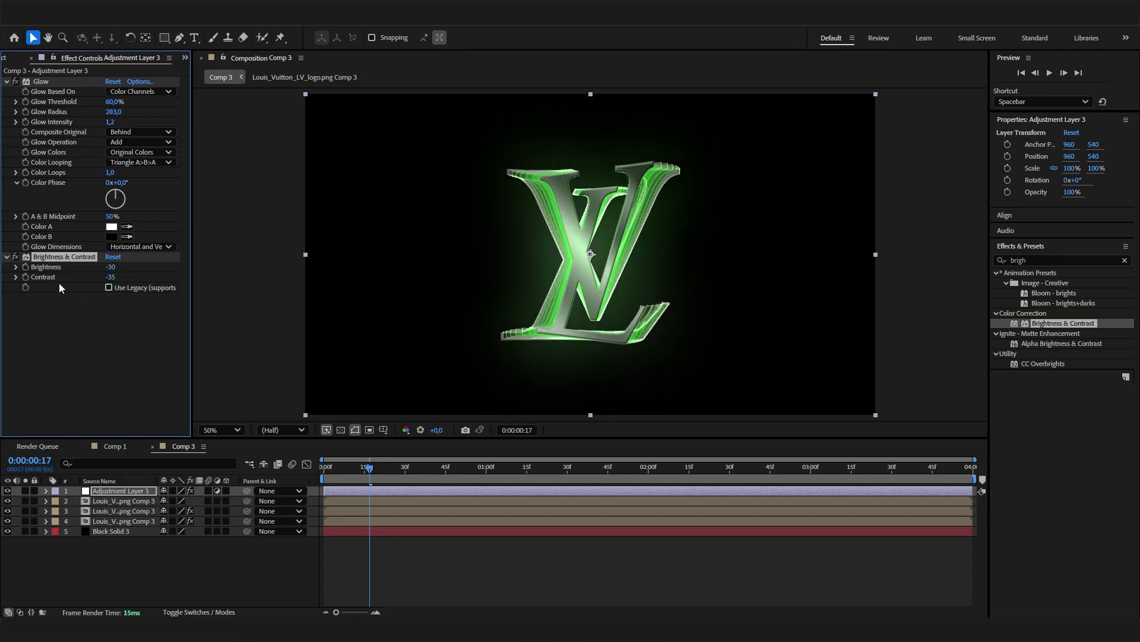
# - Toggle Brightness & Contrast off and on to compare, then view Comp 1
pyautogui.click(16, 256)
pyautogui.click(16, 256)
pyautogui.click(16, 256)
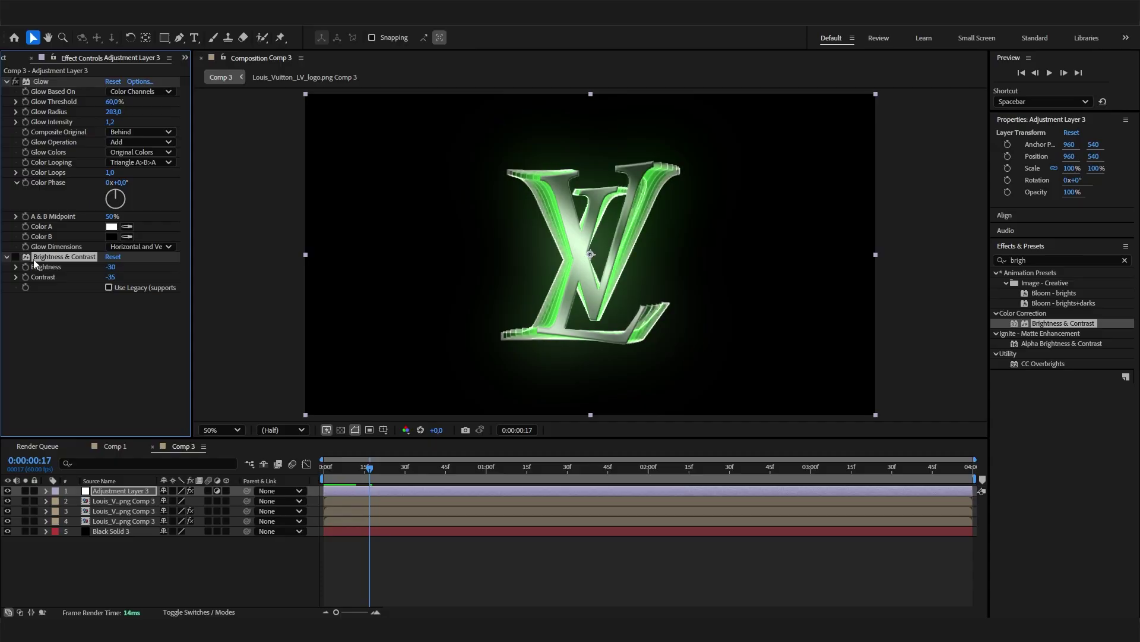
pyautogui.click(134, 449)
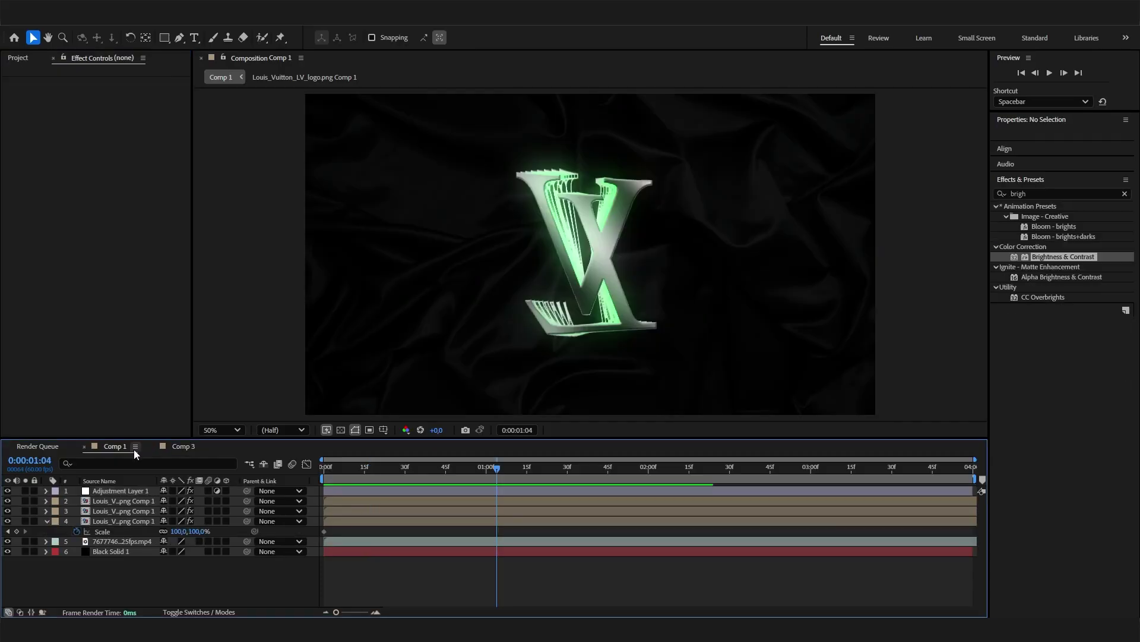
# - Copy the fabric video and Black Solid 1 into Comp 3 beneath the logo layers
pyautogui.click(131, 543)
pyautogui.click(127, 553)
pyautogui.click(184, 446)
pyautogui.click(189, 549)
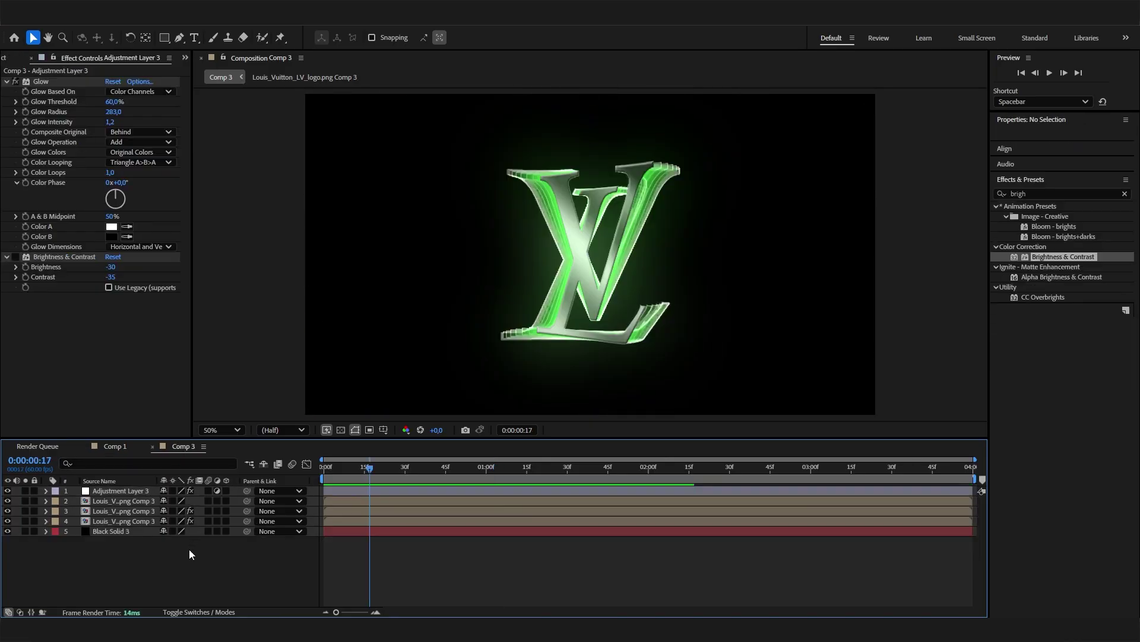
pyautogui.hotkey('ctrl', 'v')
pyautogui.moveTo(134, 508); pyautogui.dragTo(136, 550)
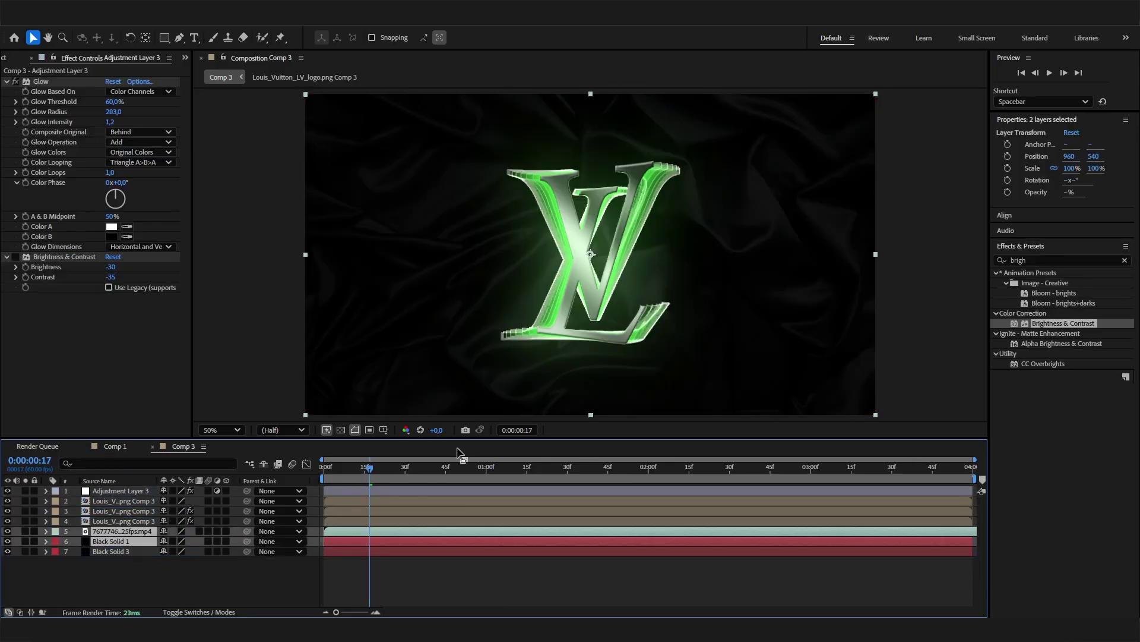
# - Preview the logo over the fabric, then compare with Comp 1 at an earlier frame
pyautogui.moveTo(369, 467); pyautogui.dragTo(649, 468)
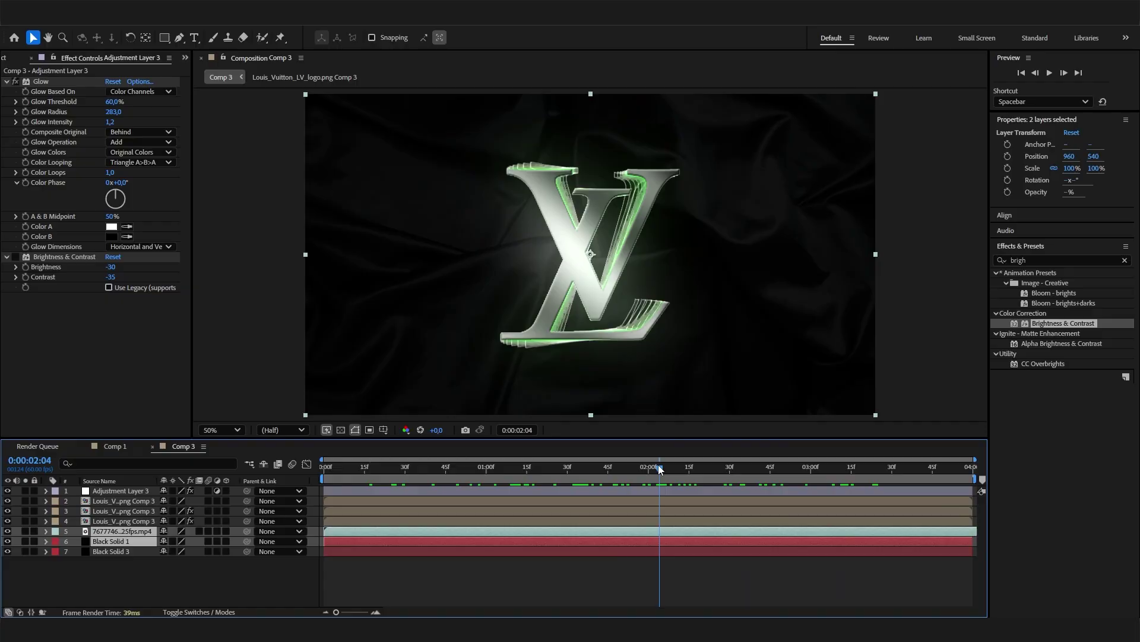
pyautogui.click(115, 446)
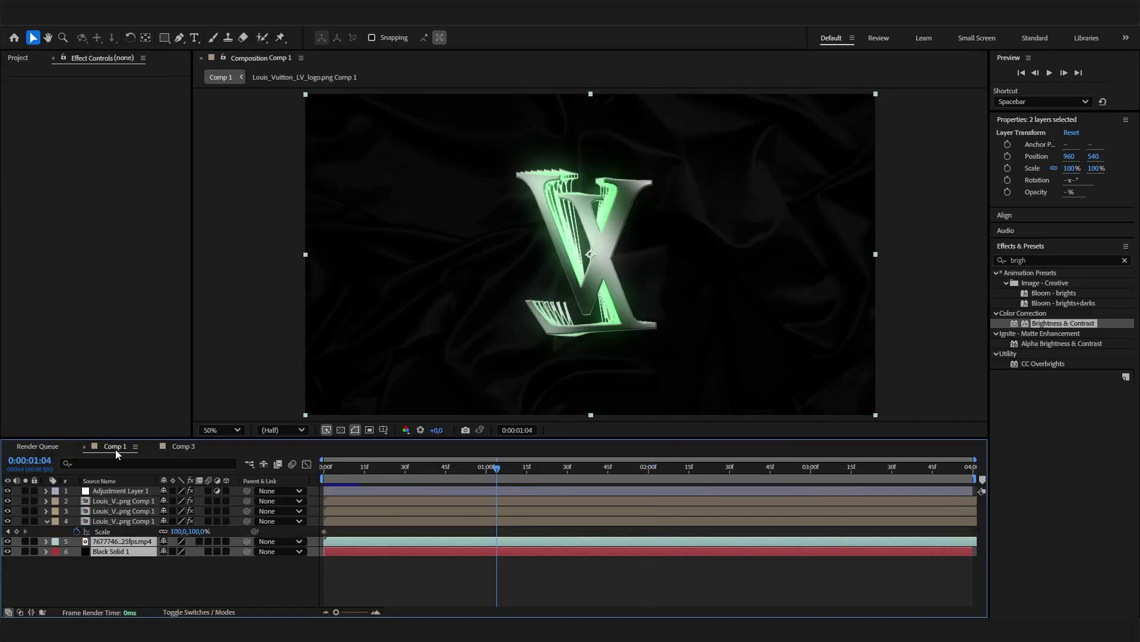
pyautogui.moveTo(455, 469); pyautogui.dragTo(397, 469)
# - Set CC Wide Time backward steps to 25 on the logo layer and preview the longer trail
pyautogui.click(180, 446)
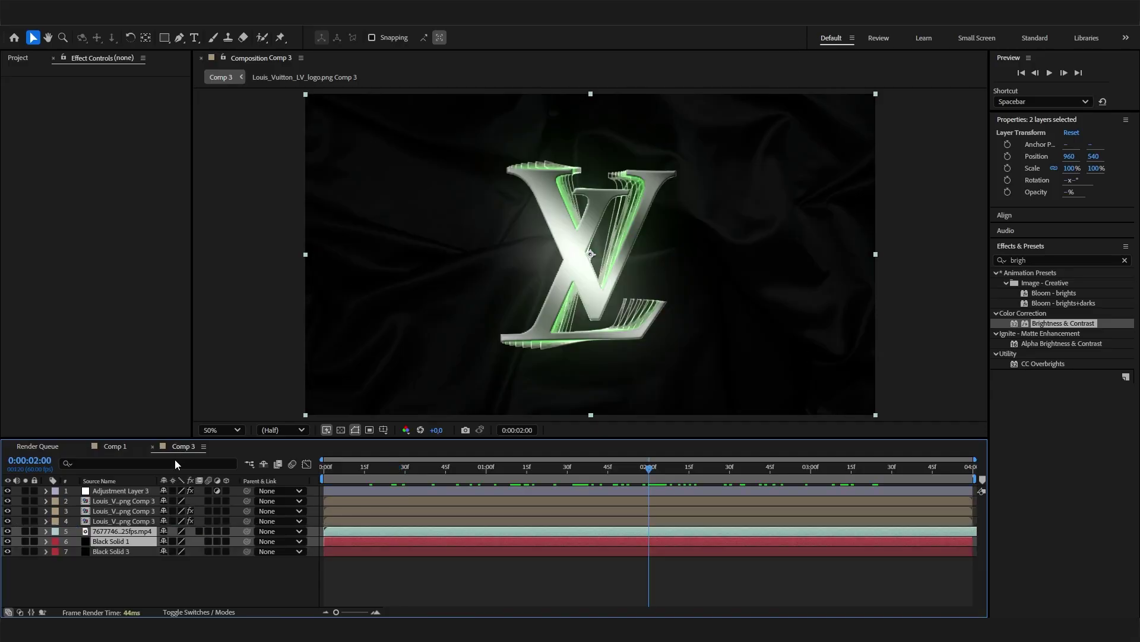
pyautogui.click(112, 563)
pyautogui.click(127, 511)
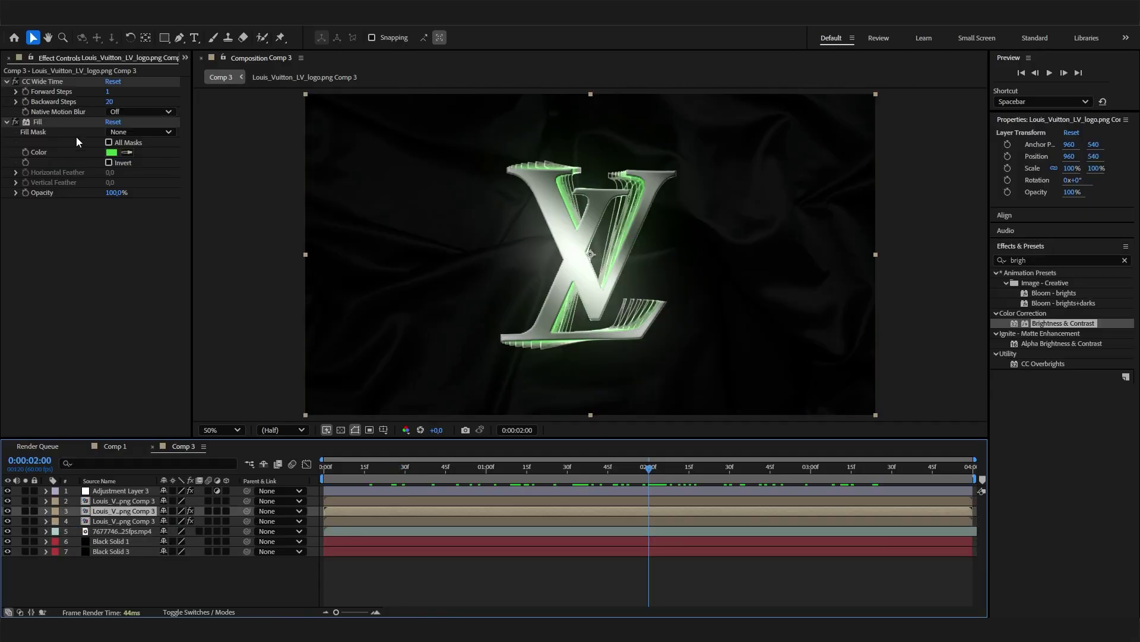
pyautogui.click(109, 101)
pyautogui.write('25')
pyautogui.press('Return')
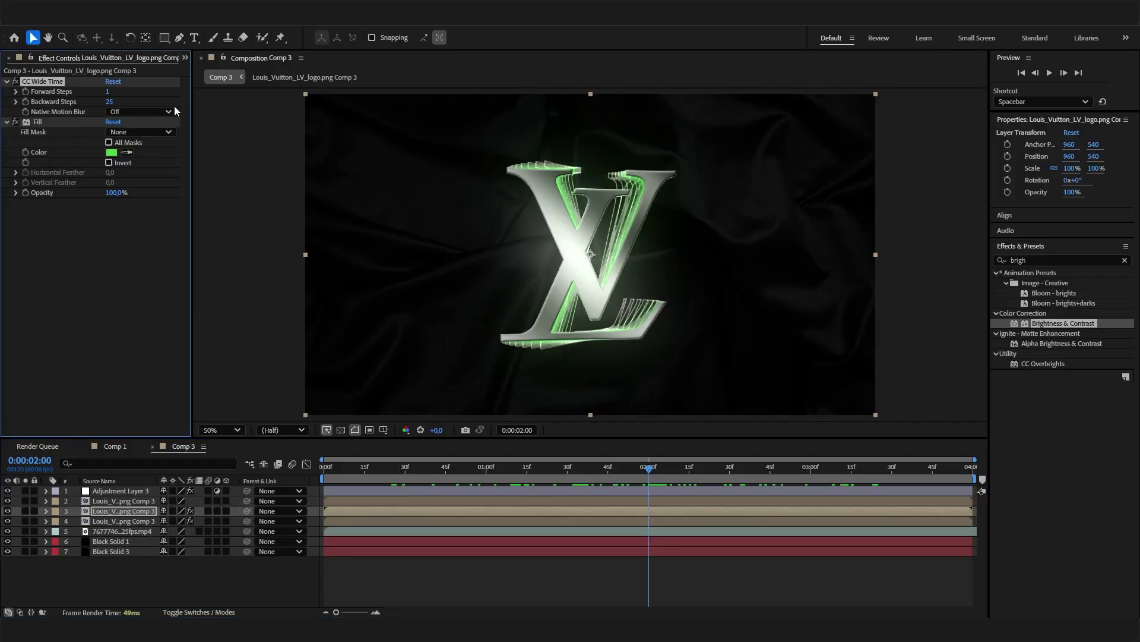
pyautogui.click(486, 466)
pyautogui.moveTo(486, 466); pyautogui.dragTo(717, 463)
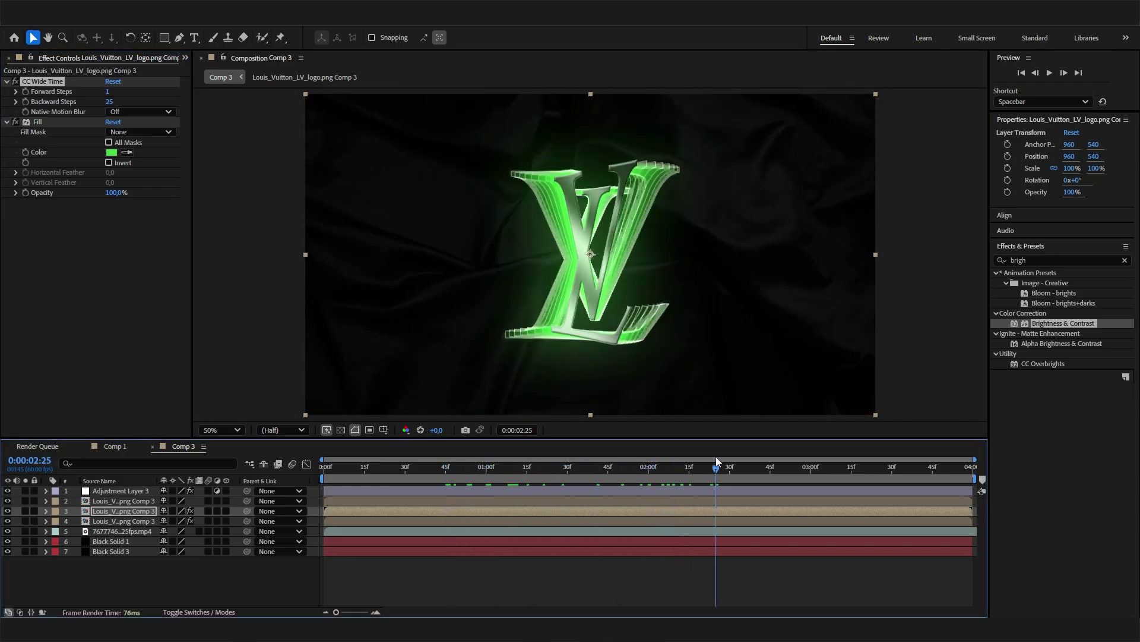